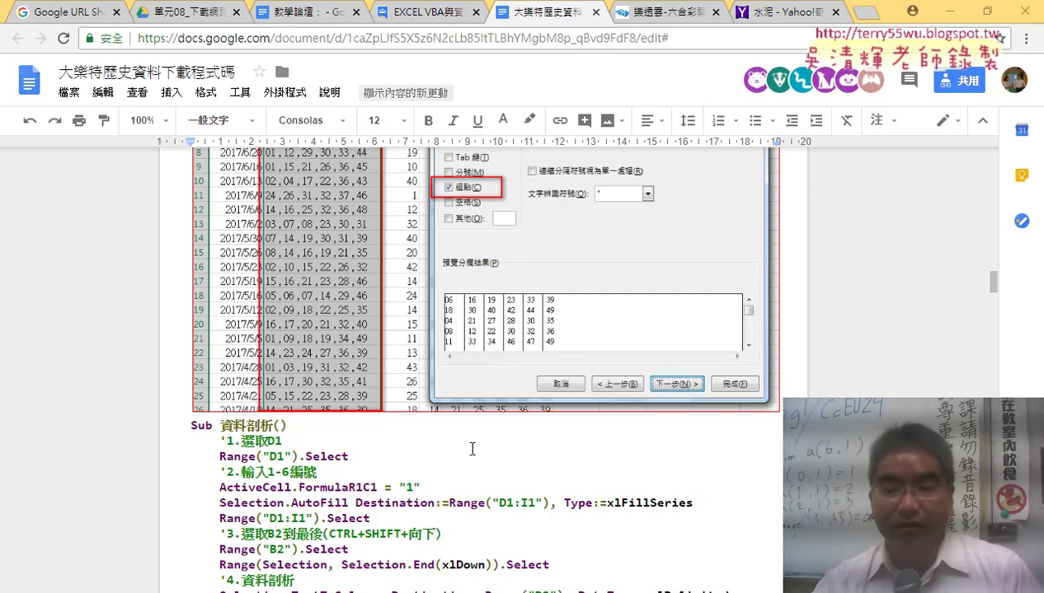
- Scroll the notes past the progress-bar section to the 大樂透IE版 heading and its four-step flow
{"action": "scroll", "coordinate": [472, 445], "scroll_direction": "down", "scroll_amount": 3}
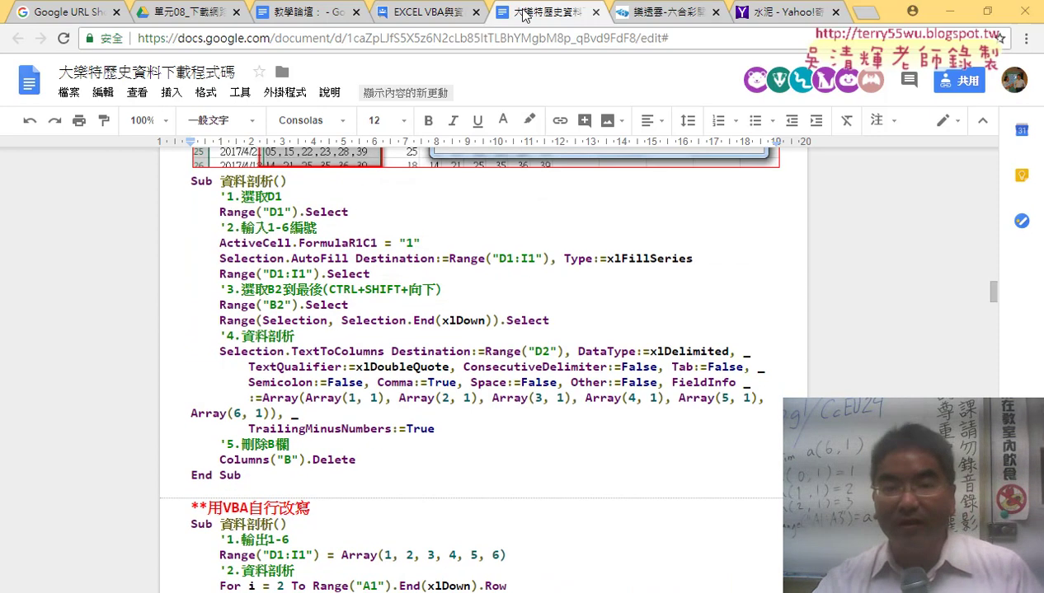
{"action": "scroll", "coordinate": [472, 449], "scroll_direction": "down", "scroll_amount": 3}
{"action": "scroll", "coordinate": [299, 410], "scroll_direction": "down", "scroll_amount": 3}
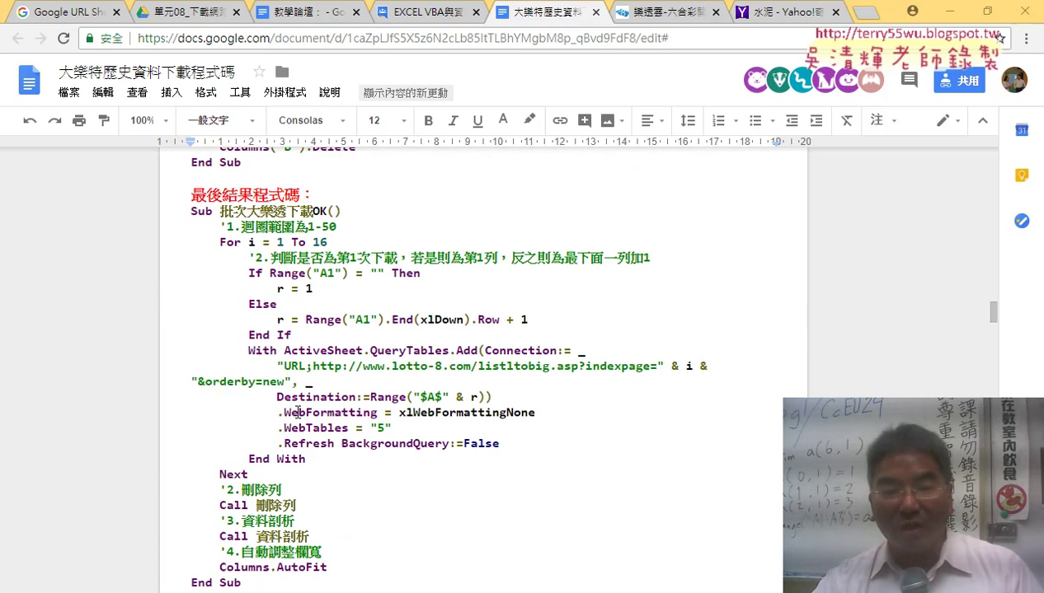
{"action": "scroll", "coordinate": [299, 410], "scroll_direction": "down", "scroll_amount": 5}
{"action": "scroll", "coordinate": [298, 409], "scroll_direction": "down", "scroll_amount": 2}
{"action": "scroll", "coordinate": [299, 409], "scroll_direction": "down", "scroll_amount": 5}
{"action": "scroll", "coordinate": [299, 410], "scroll_direction": "down", "scroll_amount": 2}
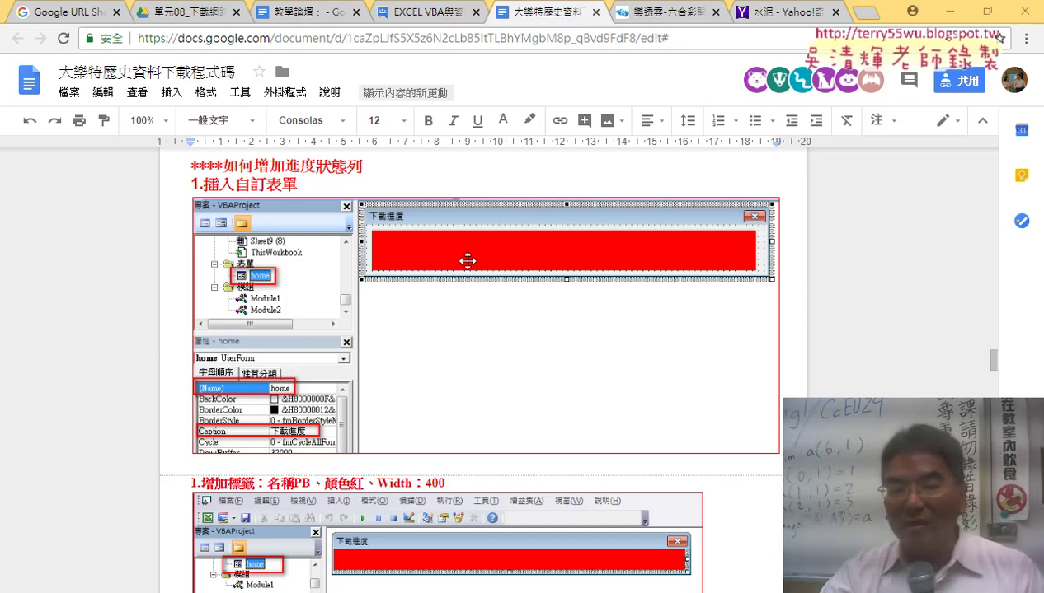
{"action": "scroll", "coordinate": [457, 338], "scroll_direction": "down", "scroll_amount": 2}
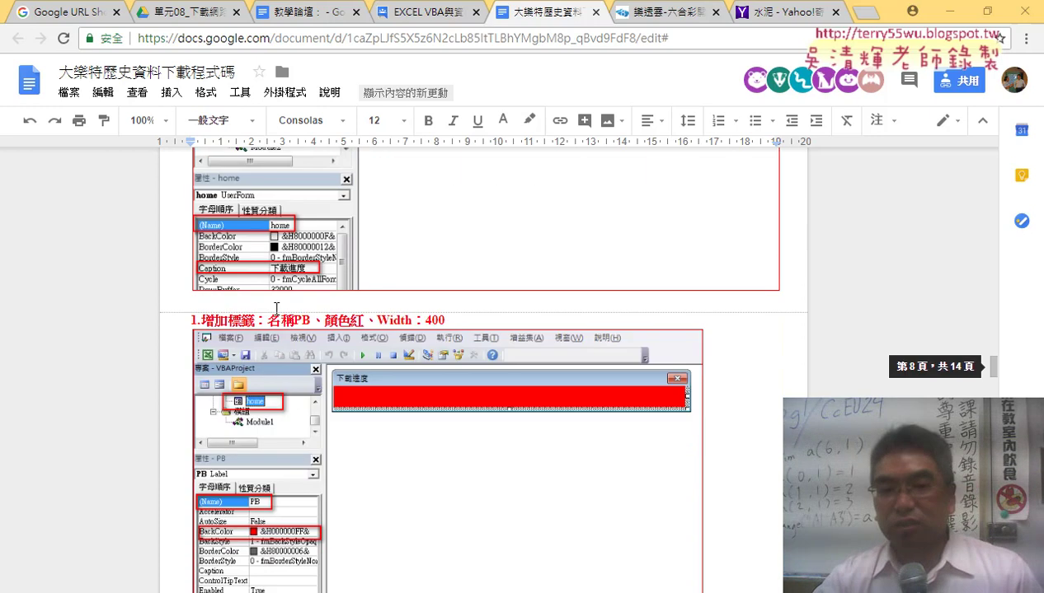
{"action": "scroll", "coordinate": [577, 365], "scroll_direction": "down", "scroll_amount": 3}
{"action": "scroll", "coordinate": [577, 367], "scroll_direction": "down", "scroll_amount": 2}
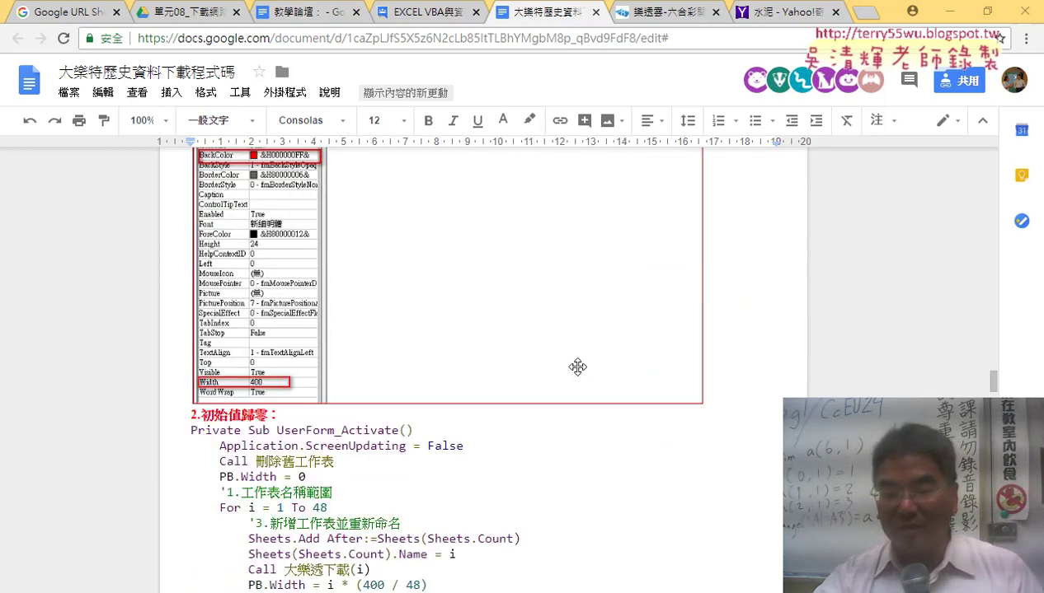
{"action": "scroll", "coordinate": [577, 367], "scroll_direction": "down", "scroll_amount": 2}
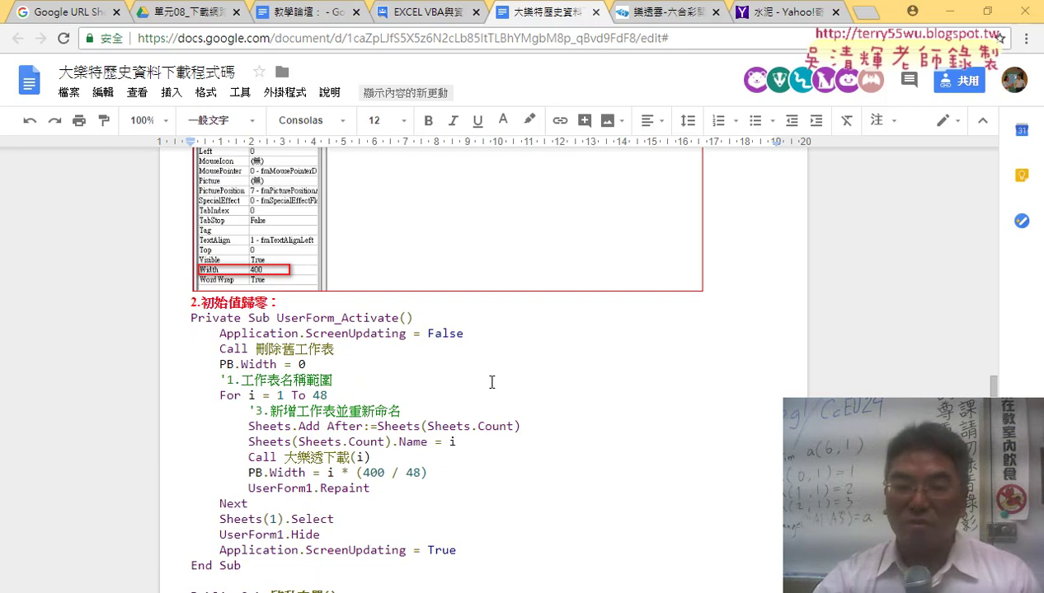
{"action": "scroll", "coordinate": [491, 382], "scroll_direction": "down", "scroll_amount": 2}
{"action": "scroll", "coordinate": [491, 379], "scroll_direction": "down", "scroll_amount": 2}
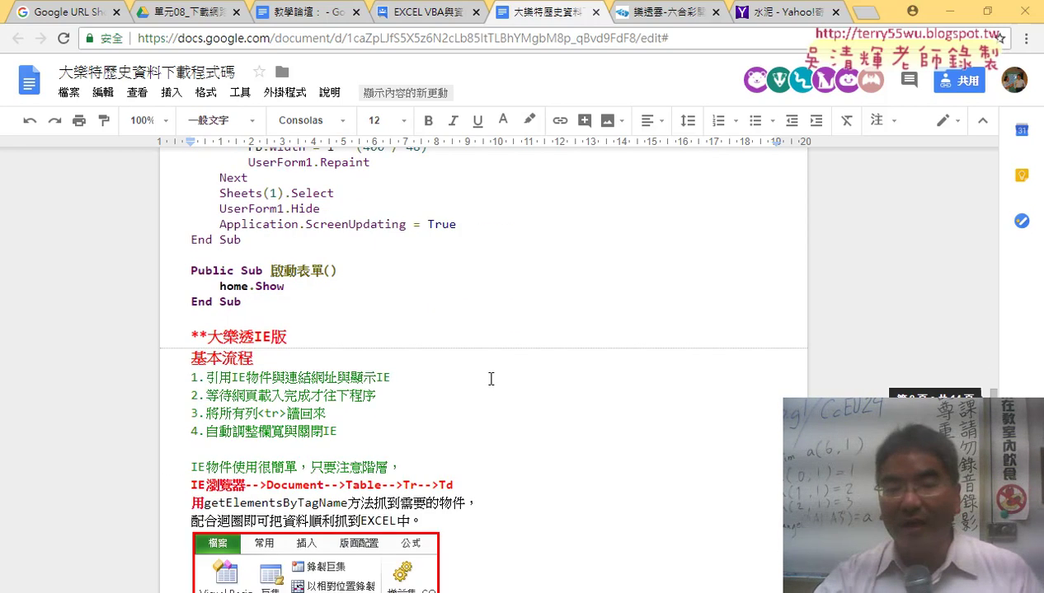
{"action": "scroll", "coordinate": [491, 379], "scroll_direction": "down", "scroll_amount": 1}
{"action": "left_click_drag", "start_coordinate": [183, 256], "coordinate": [302, 256]}
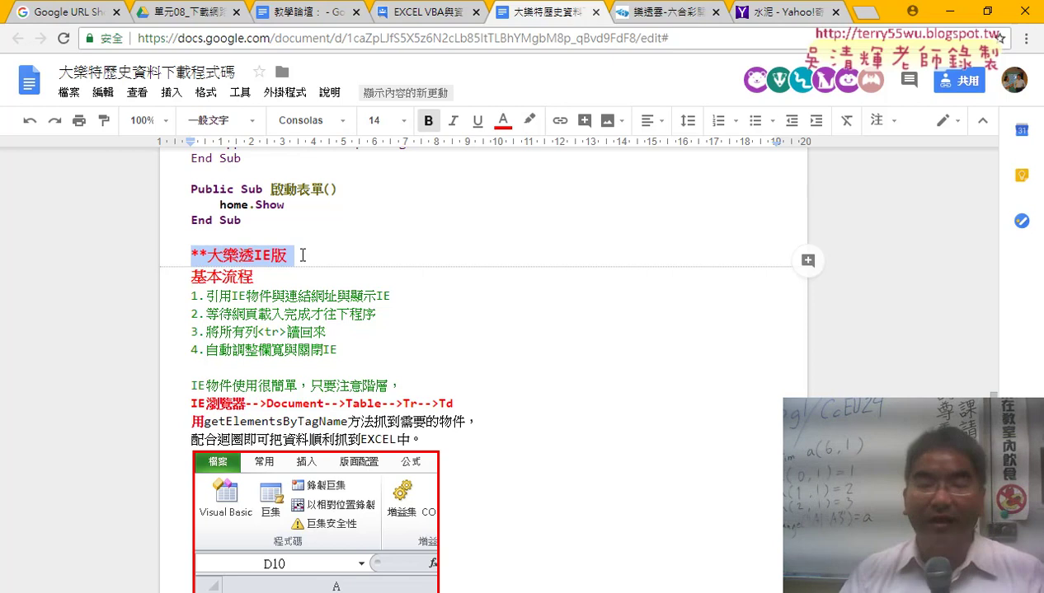
{"action": "scroll", "coordinate": [351, 266], "scroll_direction": "down", "scroll_amount": 1}
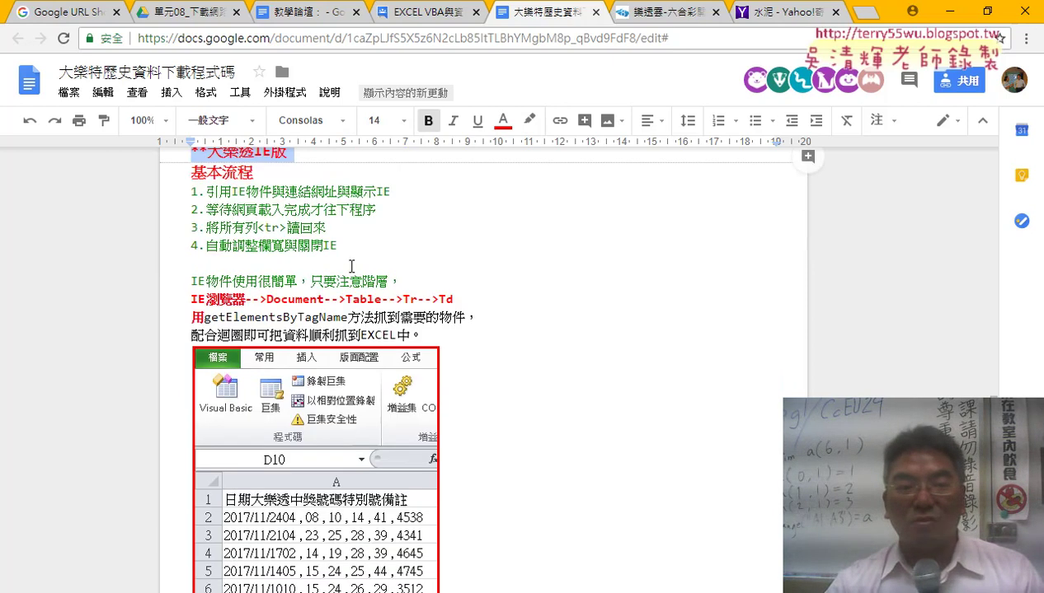
{"action": "left_click_drag", "start_coordinate": [191, 196], "coordinate": [258, 197]}
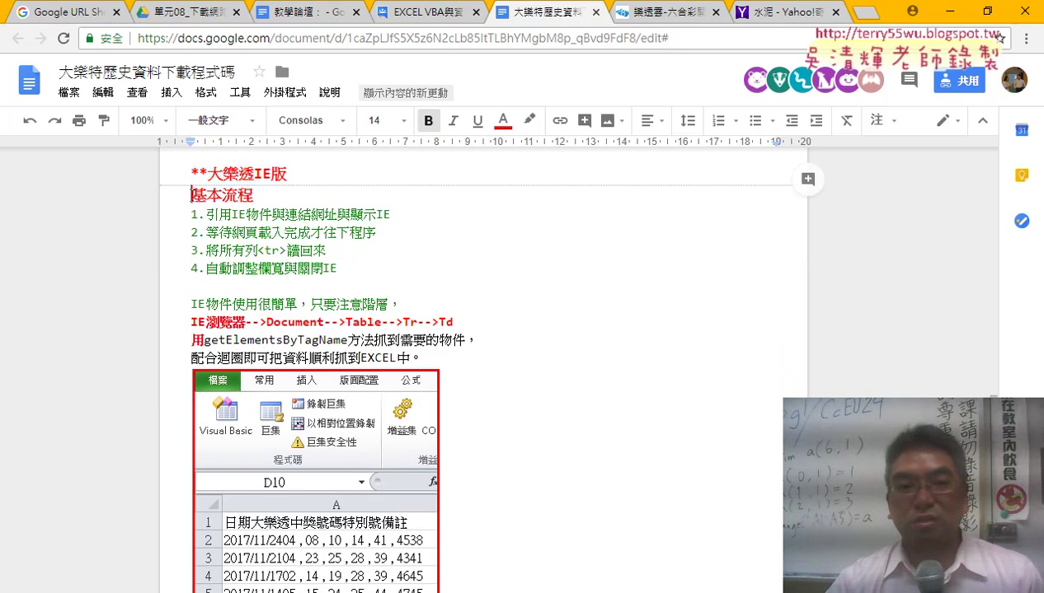
{"action": "left_click", "coordinate": [400, 270]}
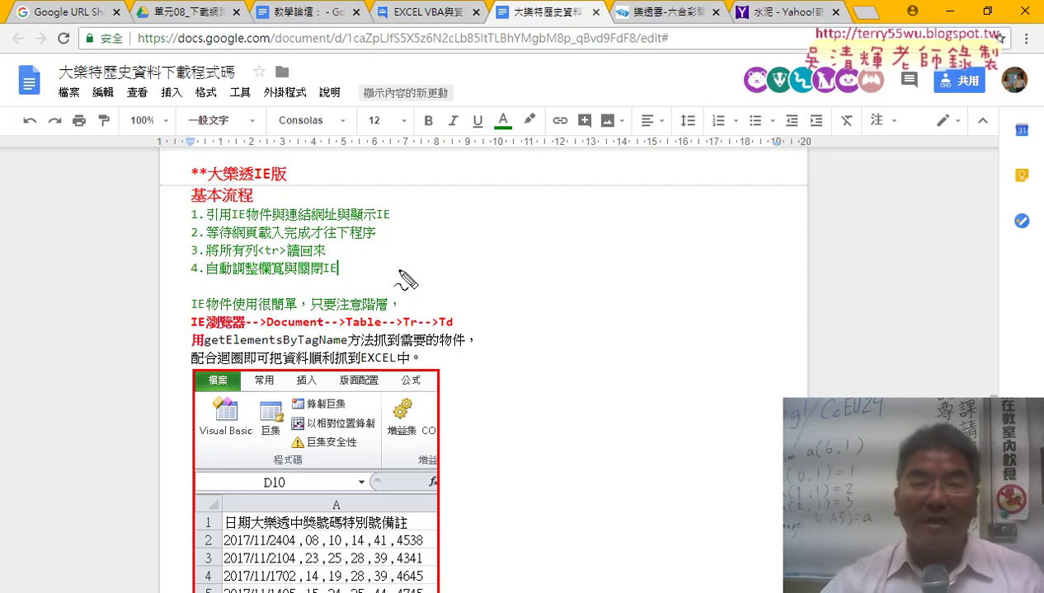
{"action": "left_click_drag", "start_coordinate": [232, 221], "coordinate": [272, 223]}
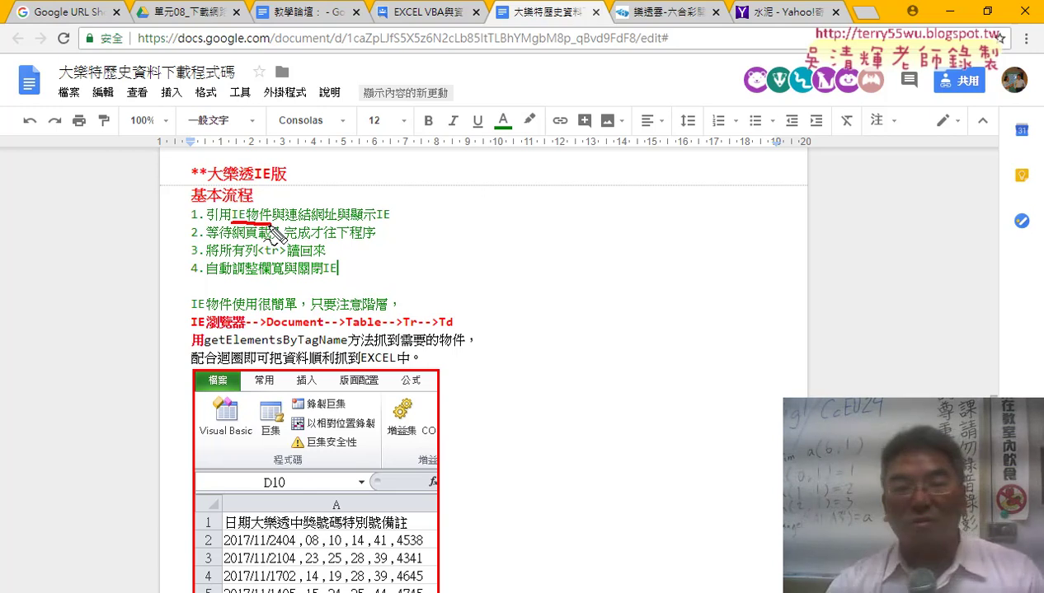
{"action": "left_click_drag", "start_coordinate": [314, 220], "coordinate": [397, 222]}
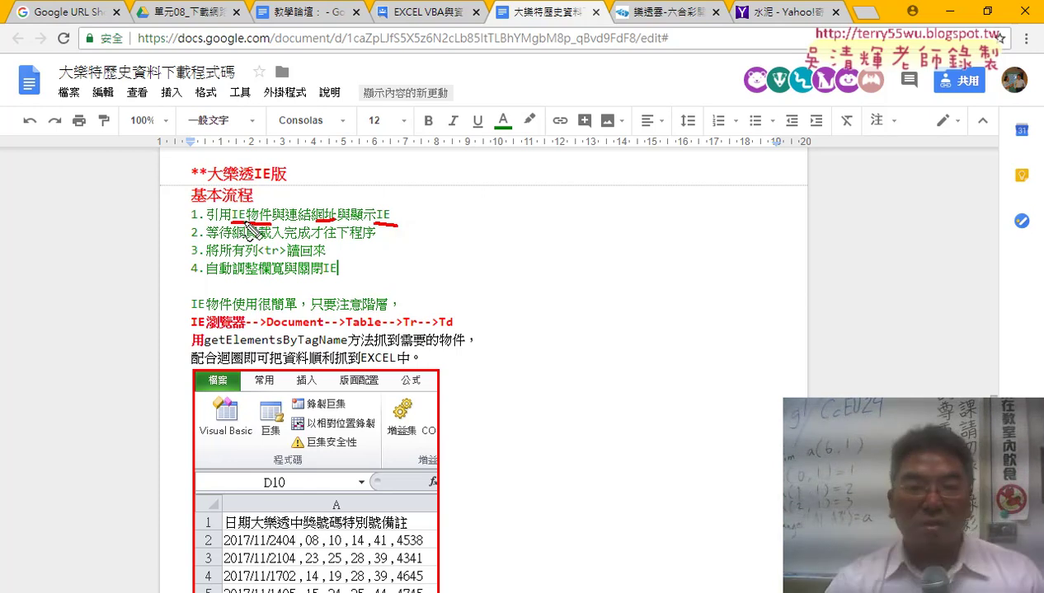
{"action": "left_click_drag", "start_coordinate": [205, 239], "coordinate": [257, 240]}
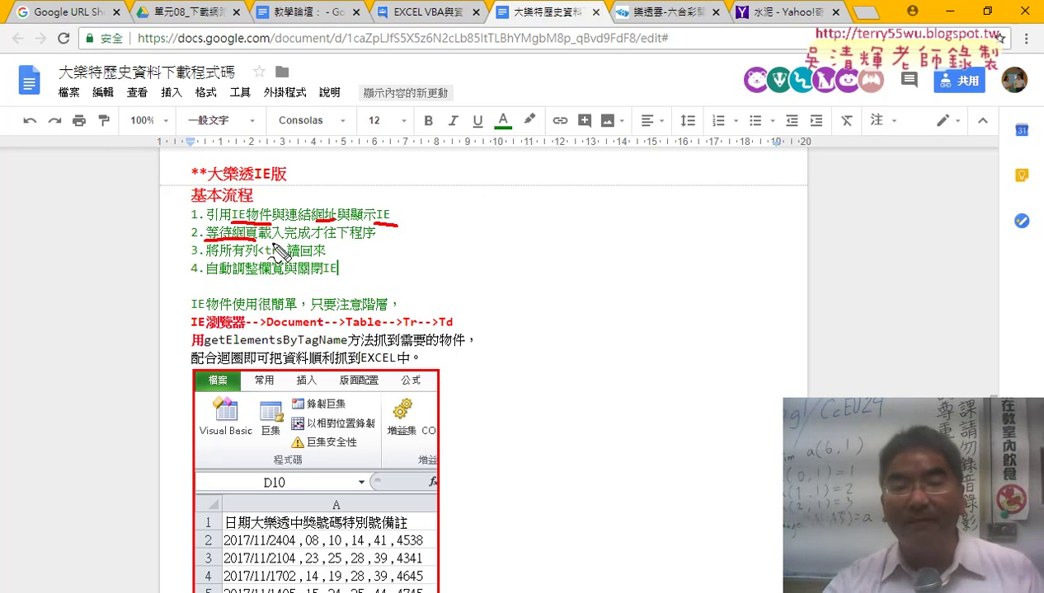
{"action": "left_click_drag", "start_coordinate": [259, 257], "coordinate": [285, 258]}
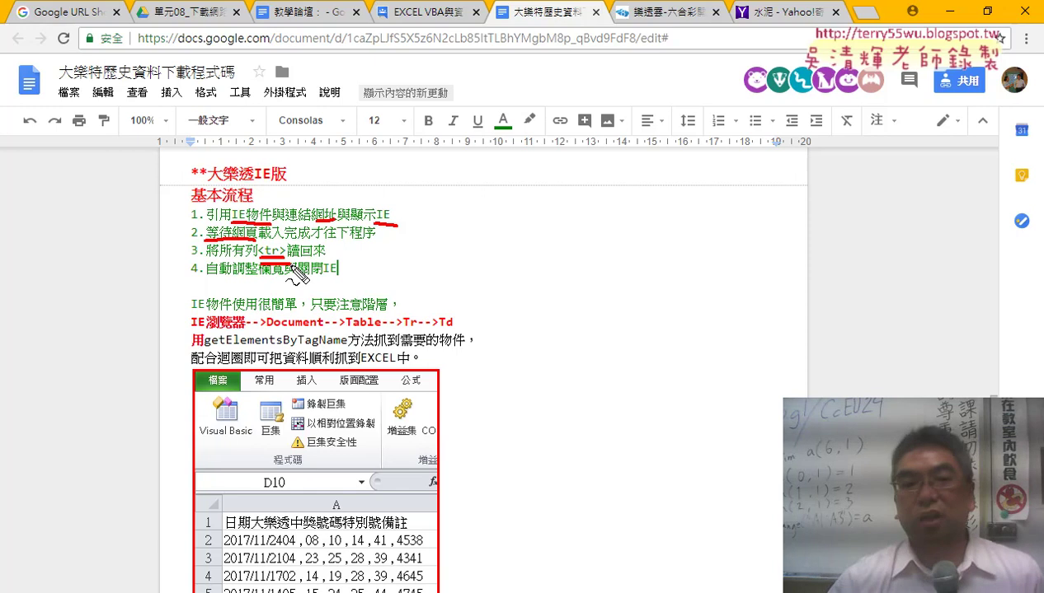
{"action": "left_click_drag", "start_coordinate": [218, 274], "coordinate": [338, 276]}
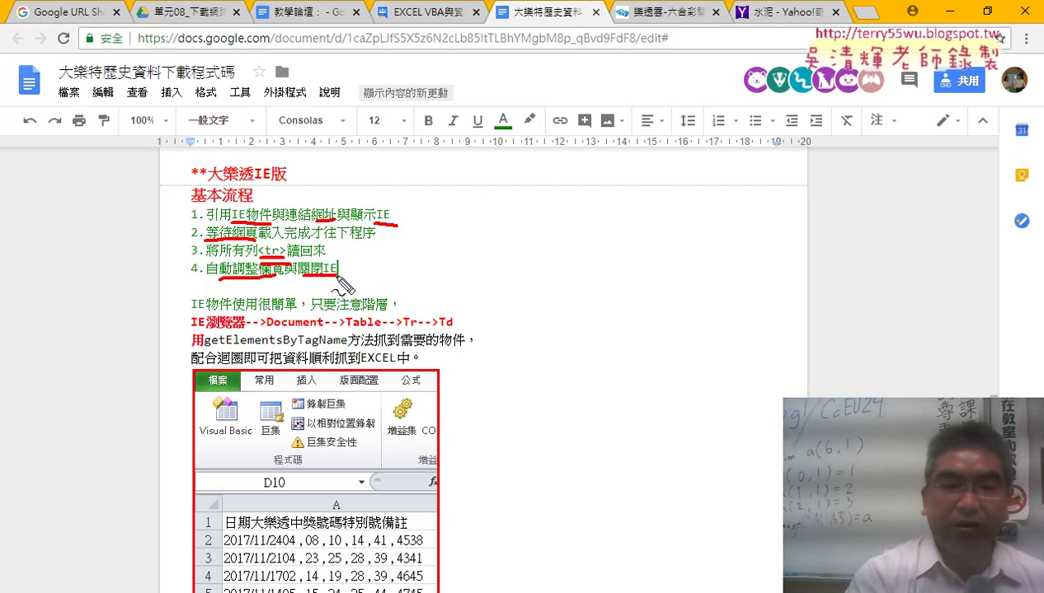
{"action": "key", "text": "Escape"}
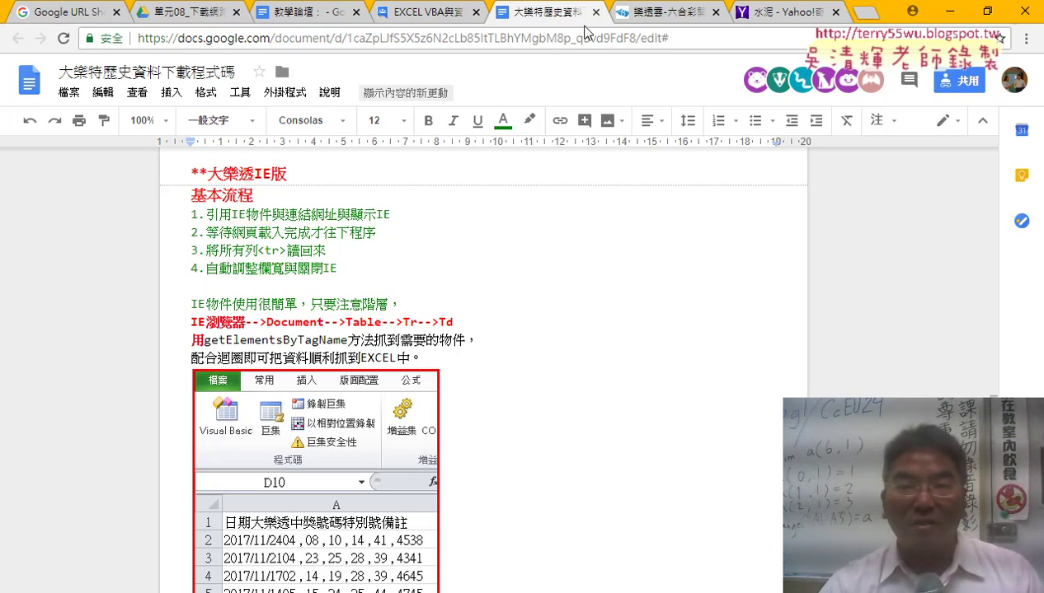
- On the 樂透雲 lottery page, inspect the 日期 header cell of the results table
{"action": "left_click", "coordinate": [629, 16]}
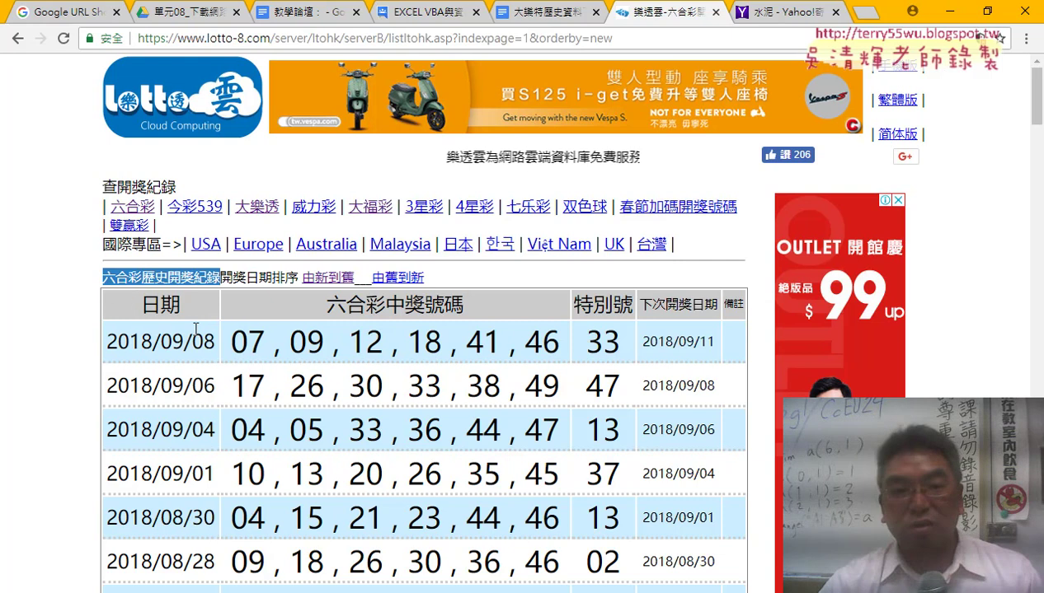
{"action": "left_click_drag", "start_coordinate": [138, 305], "coordinate": [185, 310]}
{"action": "right_click", "coordinate": [167, 304]}
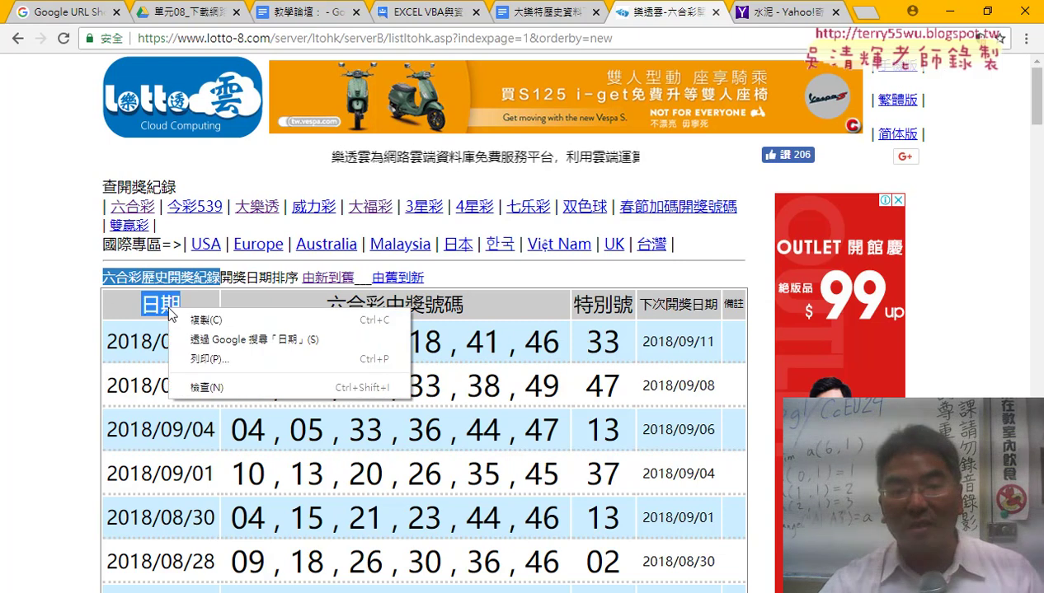
{"action": "left_click", "coordinate": [237, 390]}
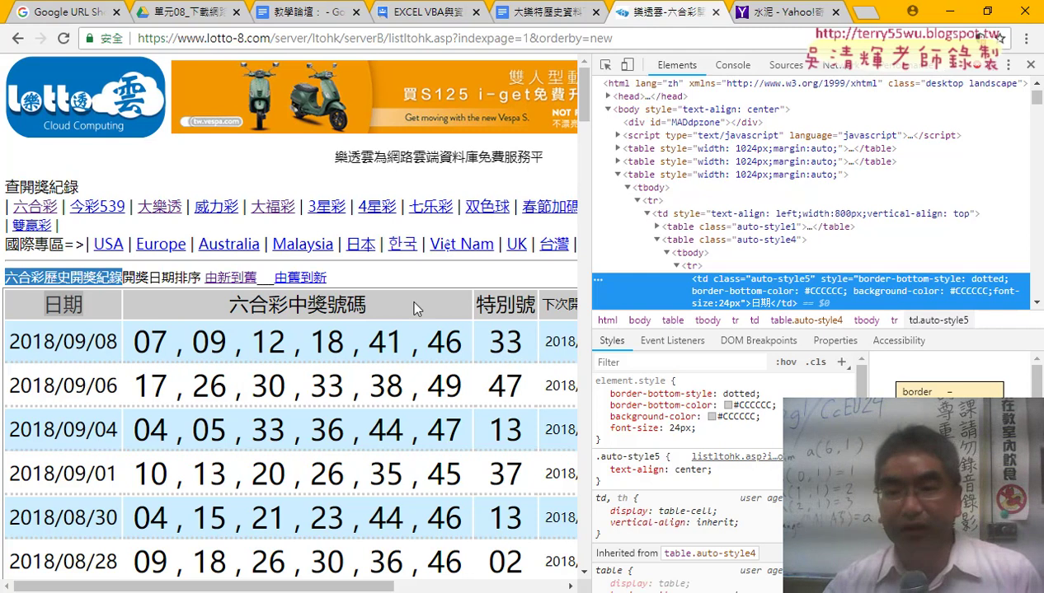
- Mark the page banner and the first <tr> in DevTools, then collapse the header row to list sibling rows
{"action": "scroll", "coordinate": [793, 270], "scroll_direction": "down", "scroll_amount": 2}
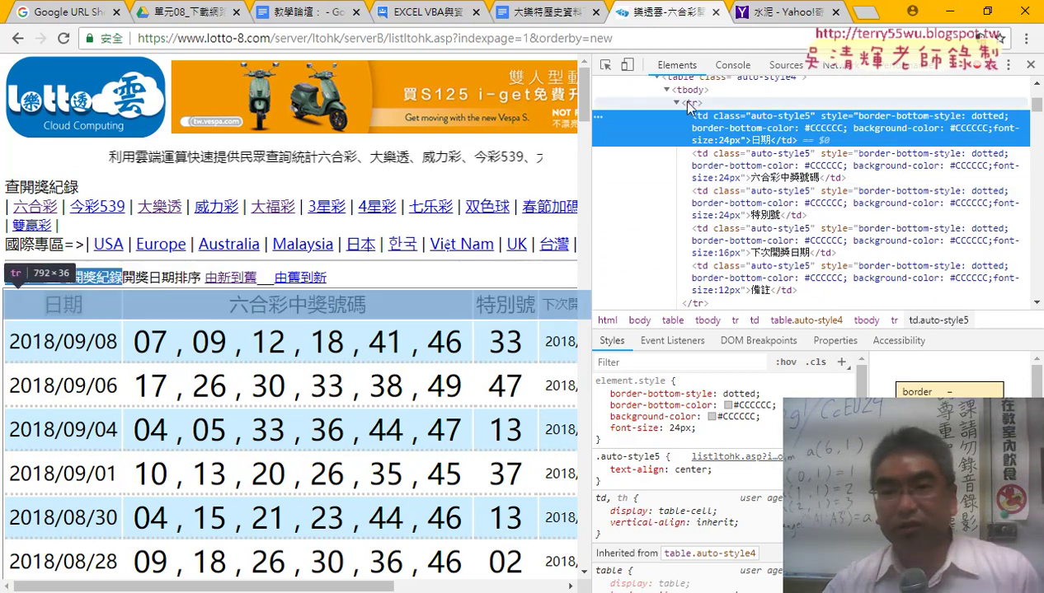
{"action": "scroll", "coordinate": [689, 107], "scroll_direction": "up", "scroll_amount": 2}
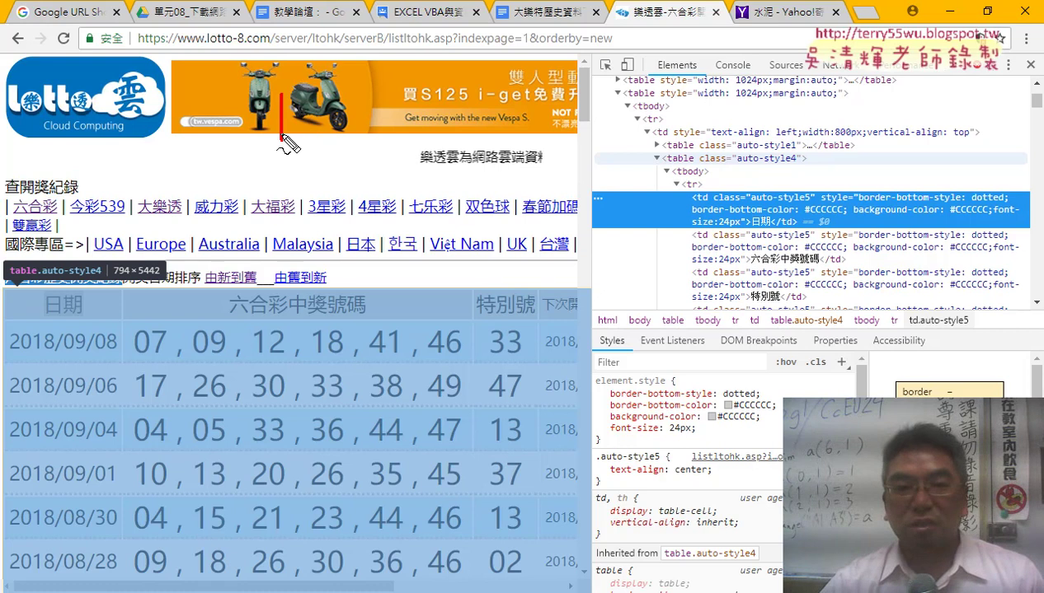
{"action": "left_click_drag", "start_coordinate": [282, 137], "coordinate": [286, 258]}
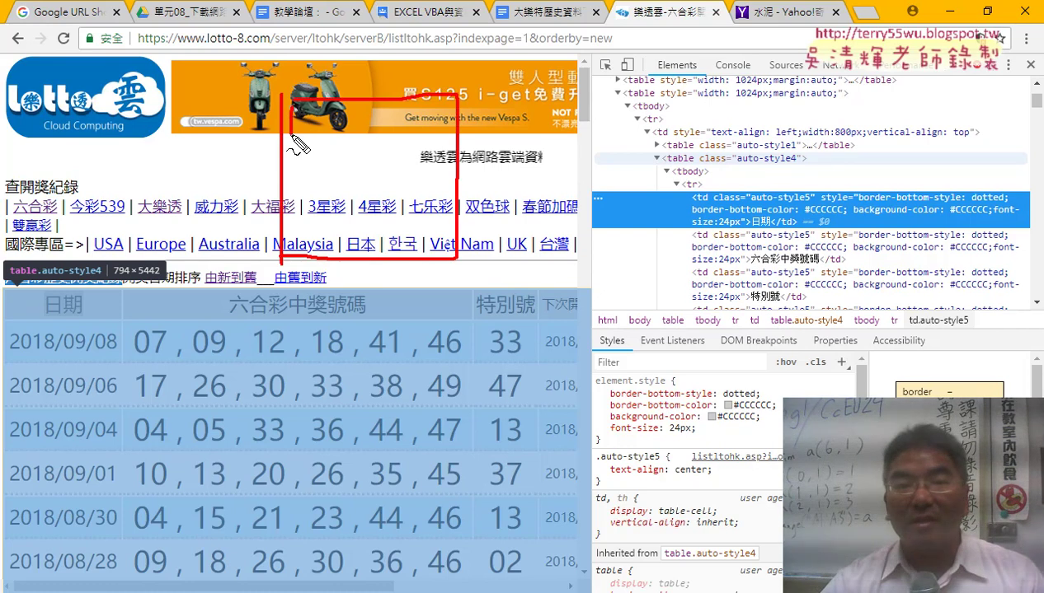
{"action": "left_click_drag", "start_coordinate": [288, 134], "coordinate": [449, 139]}
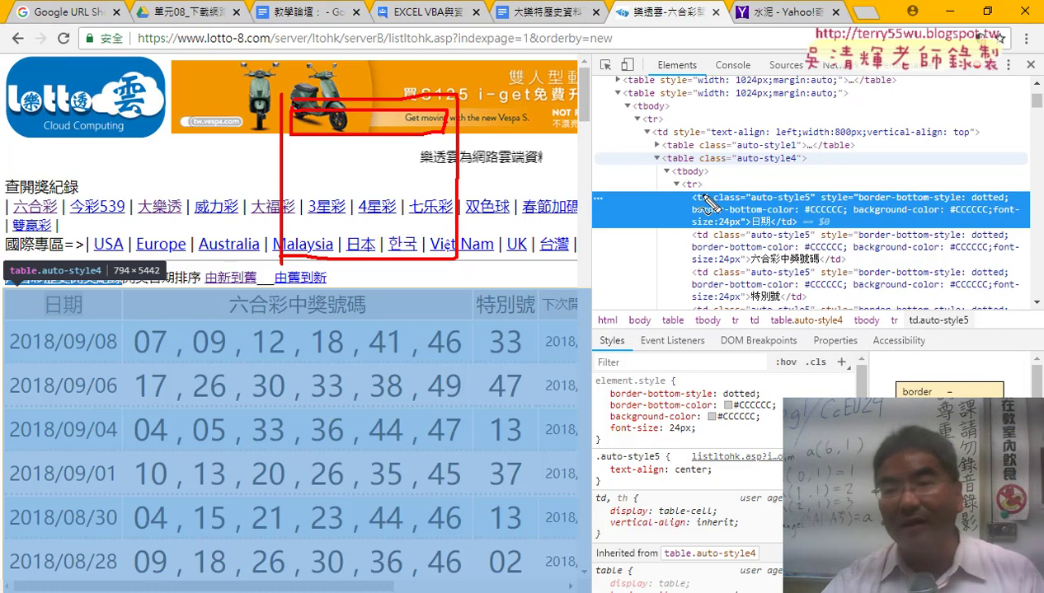
{"action": "left_click_drag", "start_coordinate": [703, 175], "coordinate": [707, 182]}
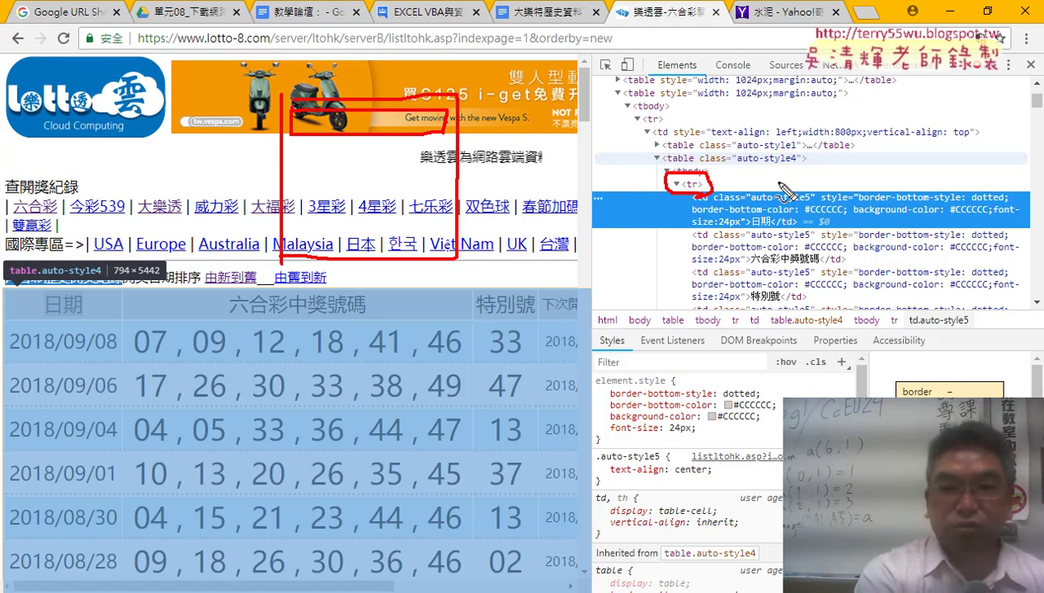
{"action": "key", "text": "Escape"}
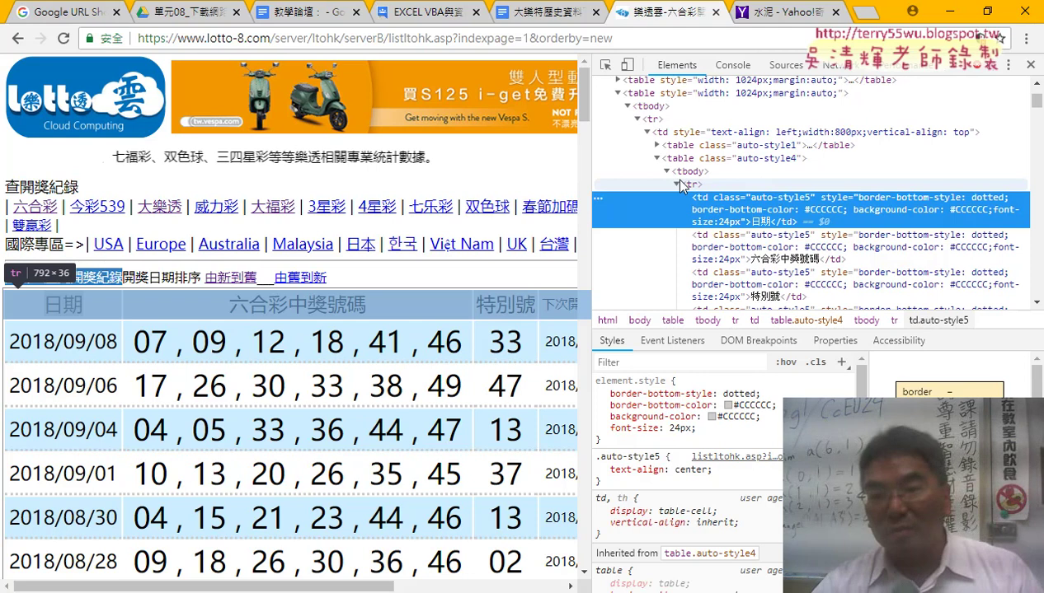
{"action": "left_click", "coordinate": [676, 183]}
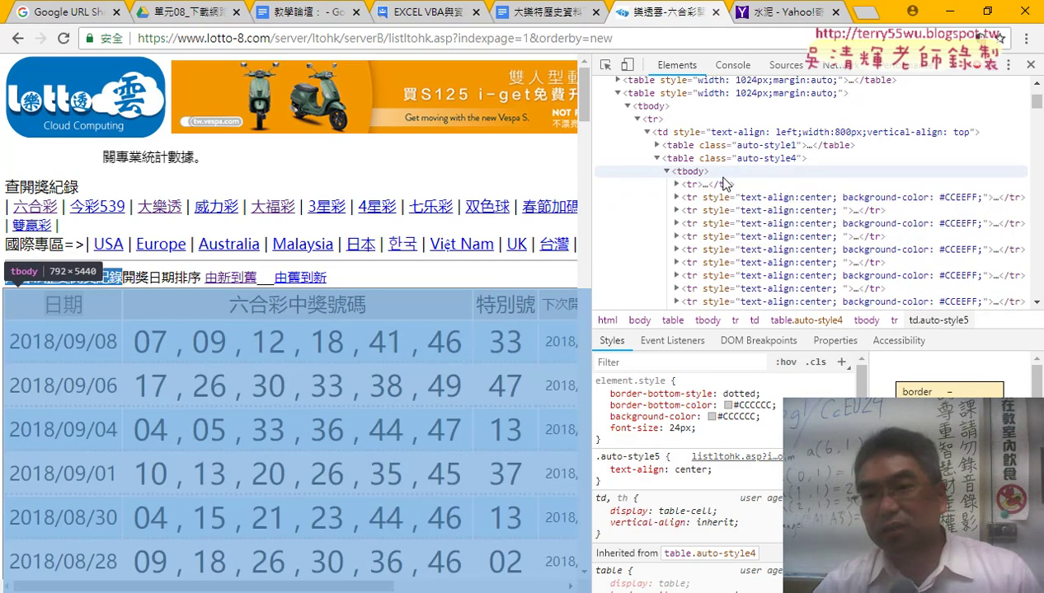
- Expand the header row and underline its <table> and <td> elements in the Elements tree
{"action": "left_click", "coordinate": [675, 184]}
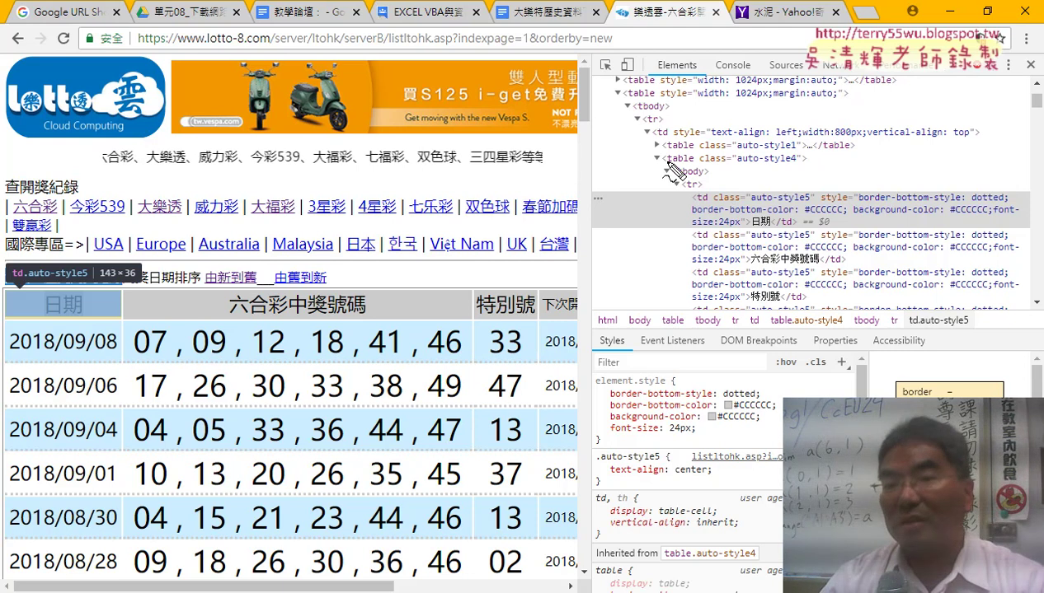
{"action": "mouse_move", "coordinate": [664, 166]}
{"action": "left_mouse_down"}
{"action": "mouse_move", "coordinate": [689, 166]}
{"action": "mouse_move", "coordinate": [710, 203]}
{"action": "left_mouse_up"}
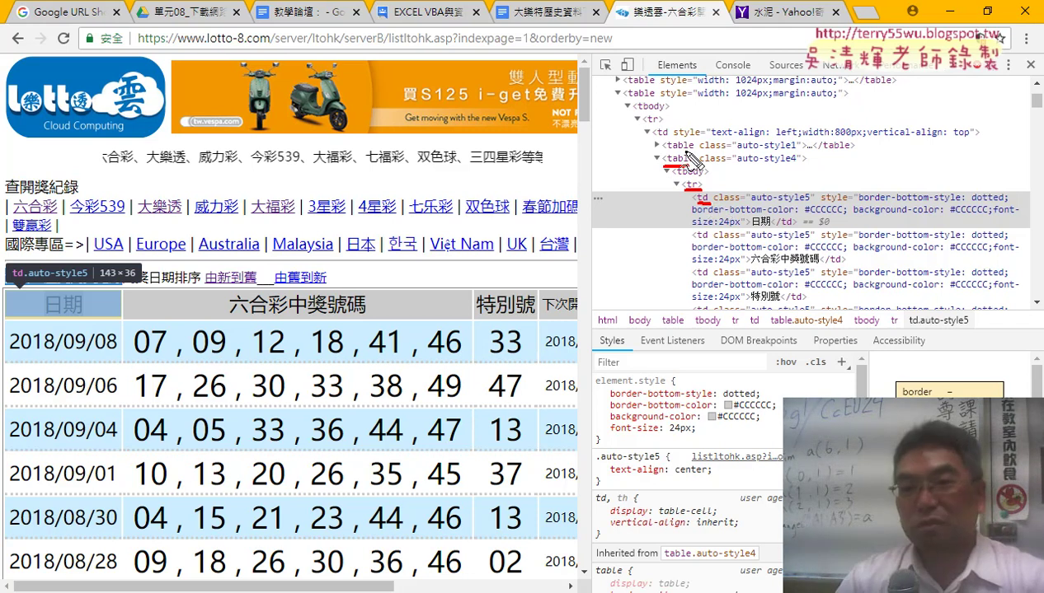
{"action": "left_click_drag", "start_coordinate": [696, 199], "coordinate": [710, 199]}
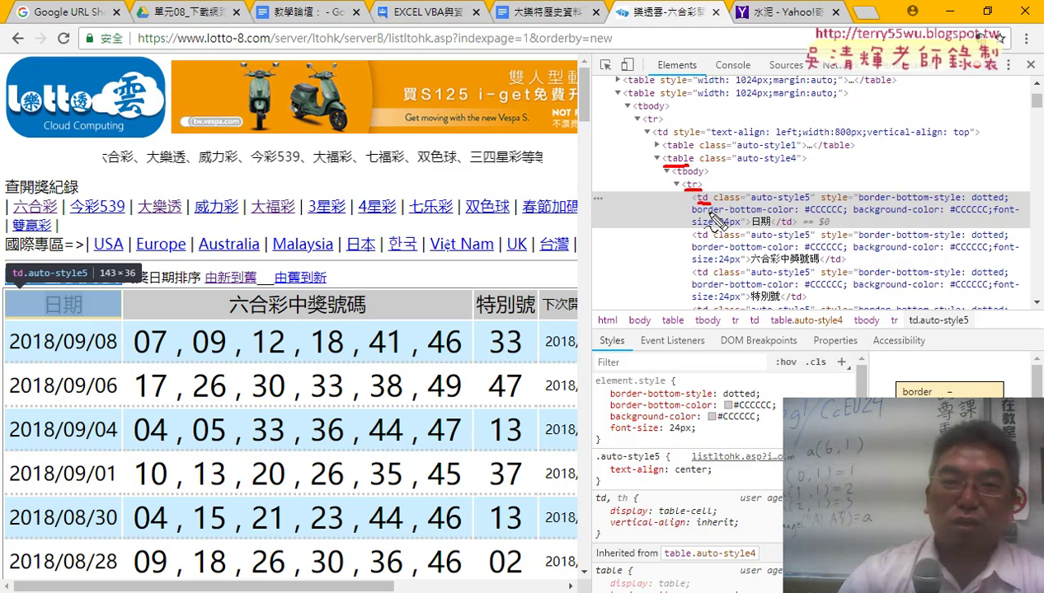
{"action": "key", "text": "Escape"}
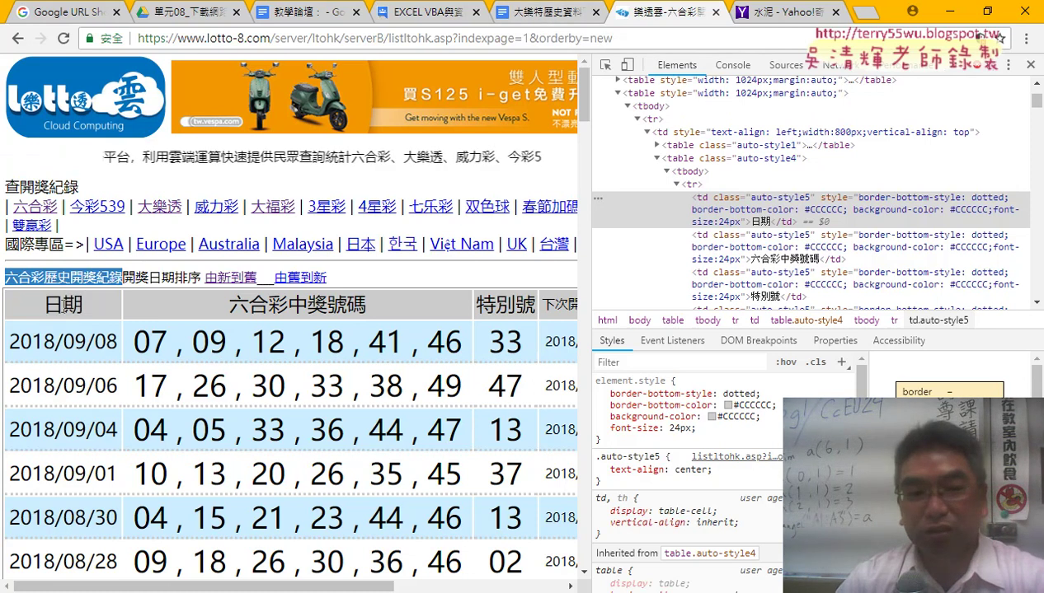
- Re-inspect the 日期 header cell, then close DevTools to show the full draw-history page
{"action": "left_click_drag", "start_coordinate": [38, 307], "coordinate": [103, 310]}
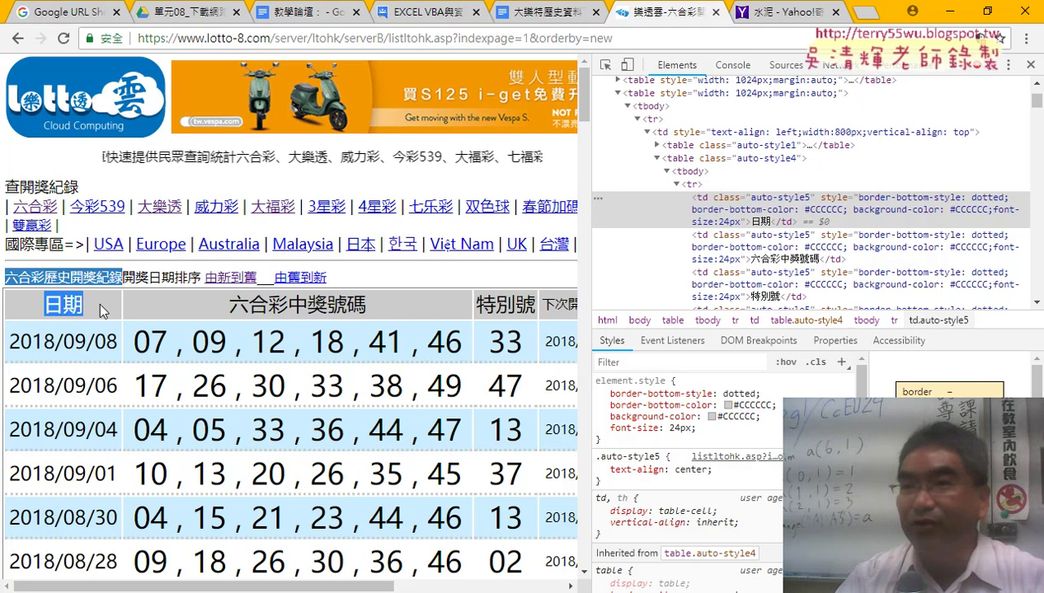
{"action": "right_click", "coordinate": [54, 303]}
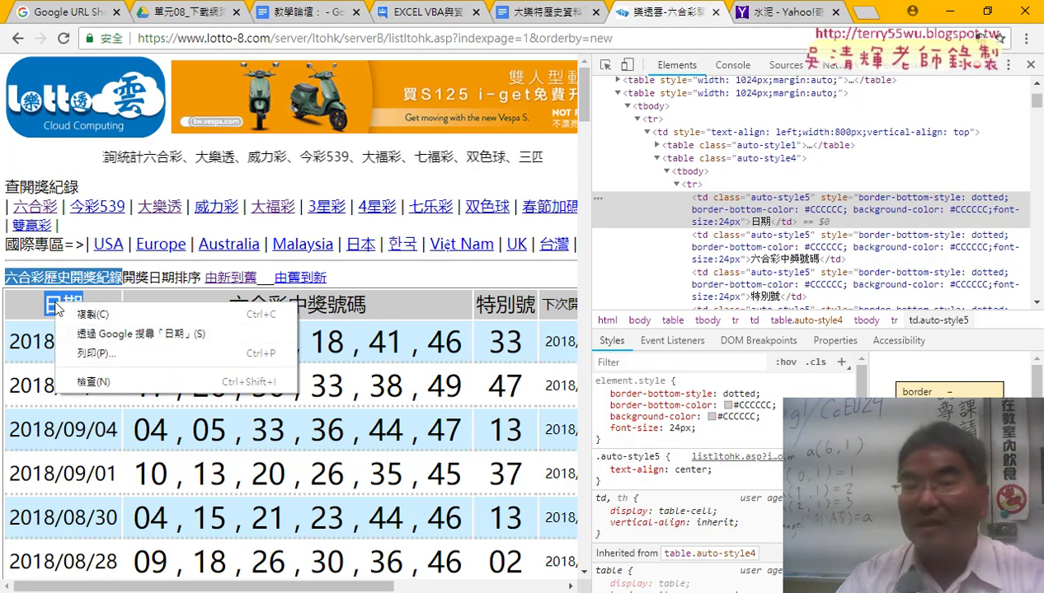
{"action": "left_click", "coordinate": [99, 383]}
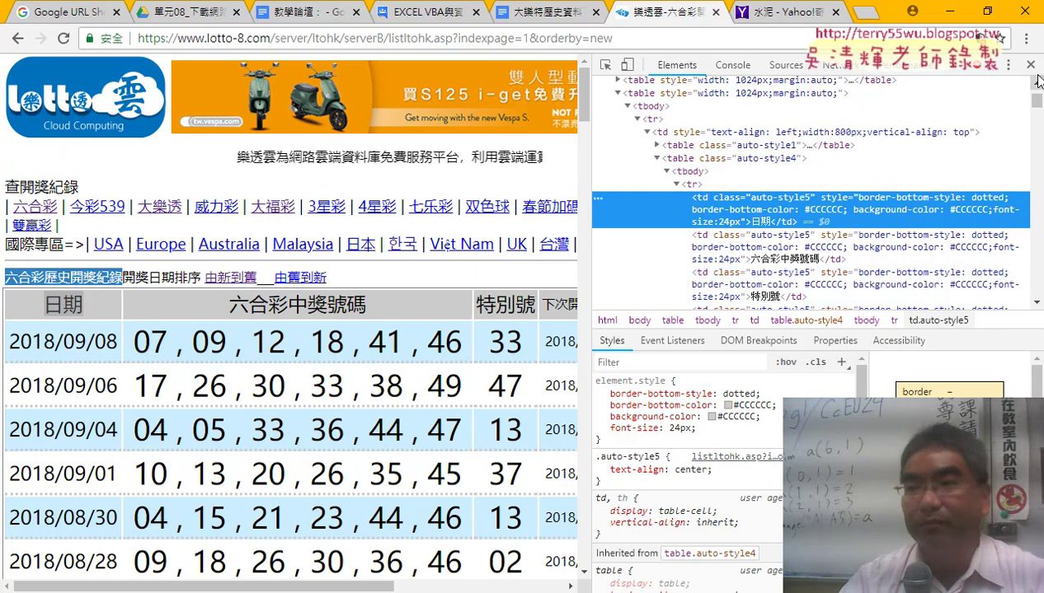
{"action": "left_click", "coordinate": [1029, 64]}
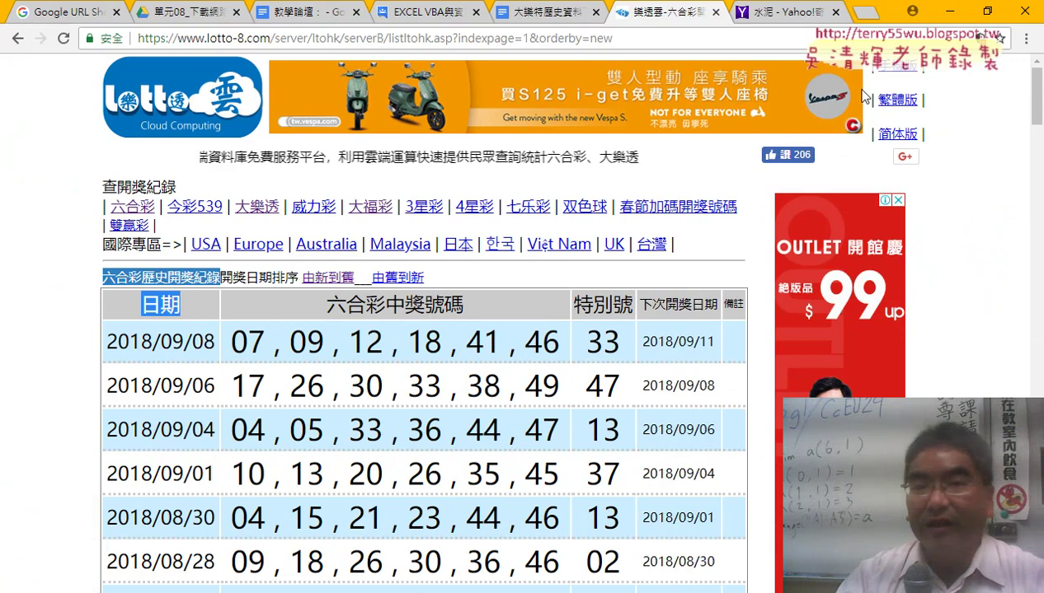
- Return to the Google Doc and scroll down to the 大樂透IE版 macro code
{"action": "left_click", "coordinate": [533, 17]}
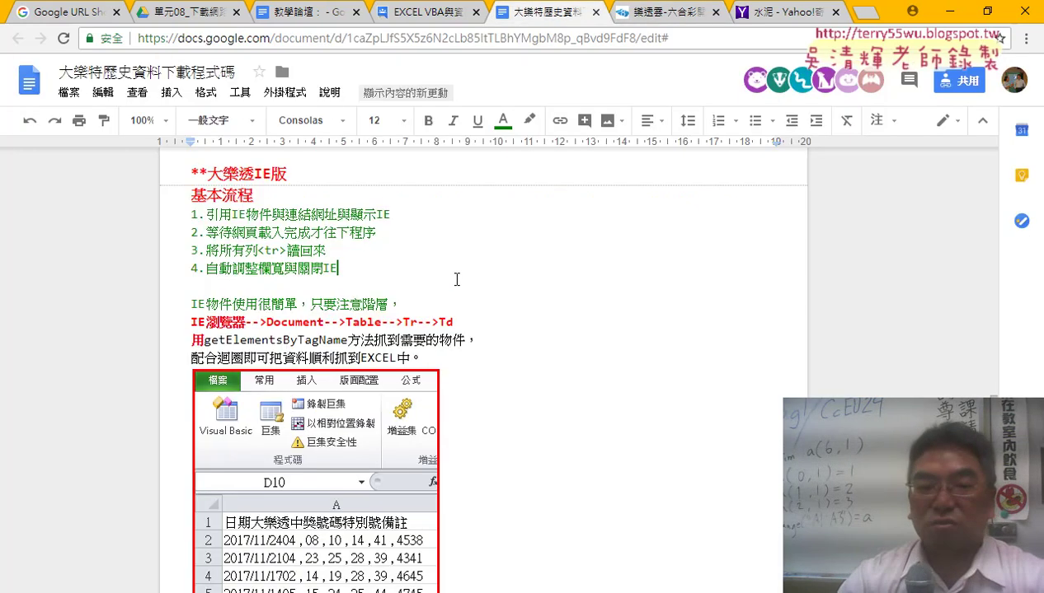
{"action": "scroll", "coordinate": [604, 340], "scroll_direction": "down", "scroll_amount": 1}
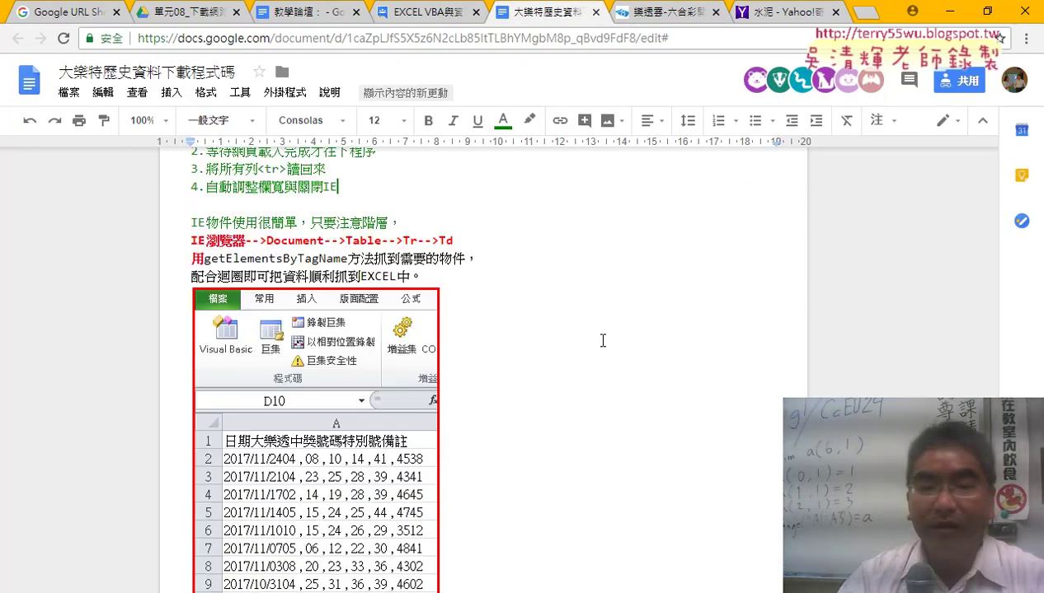
{"action": "scroll", "coordinate": [602, 340], "scroll_direction": "down", "scroll_amount": 1}
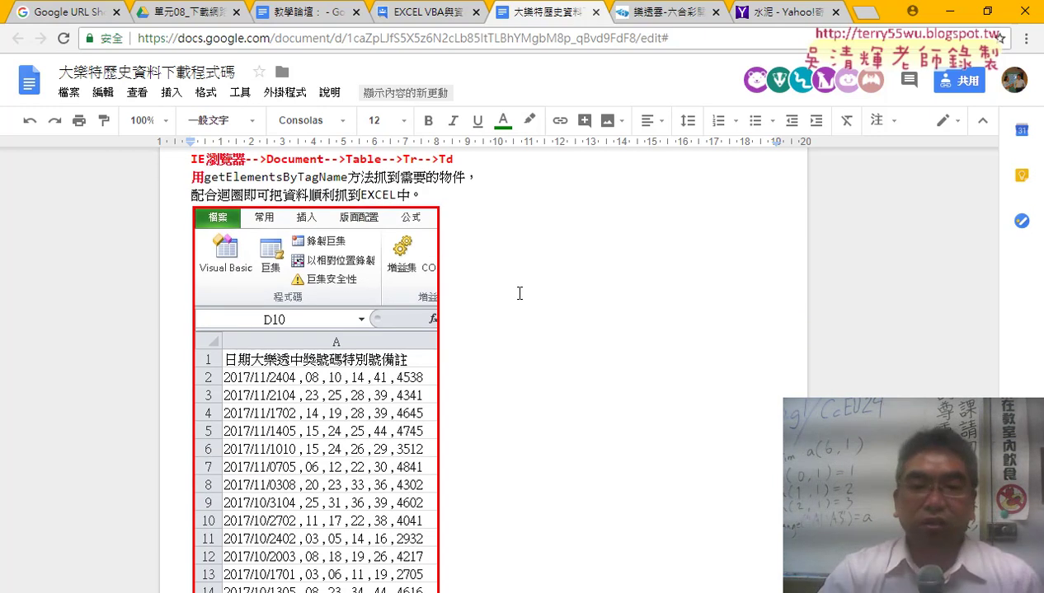
{"action": "scroll", "coordinate": [541, 298], "scroll_direction": "down", "scroll_amount": 1}
{"action": "scroll", "coordinate": [541, 297], "scroll_direction": "down", "scroll_amount": 3}
{"action": "scroll", "coordinate": [541, 297], "scroll_direction": "down", "scroll_amount": 2}
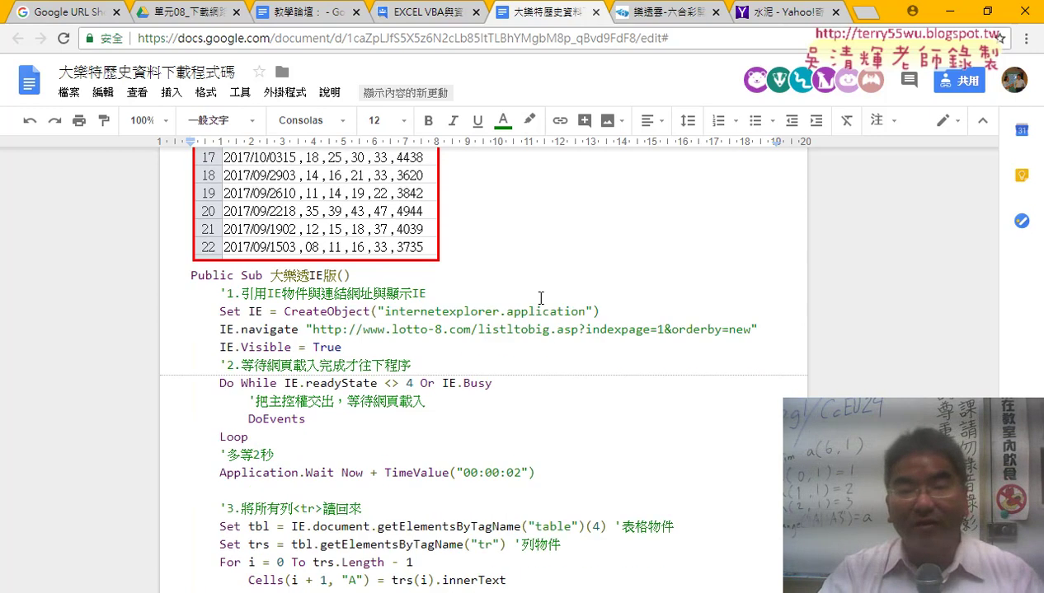
{"action": "scroll", "coordinate": [455, 299], "scroll_direction": "down", "scroll_amount": 2}
- Select the macro code down to End Sub, then bring the VBA editor to the front
{"action": "left_click_drag", "start_coordinate": [188, 194], "coordinate": [356, 445]}
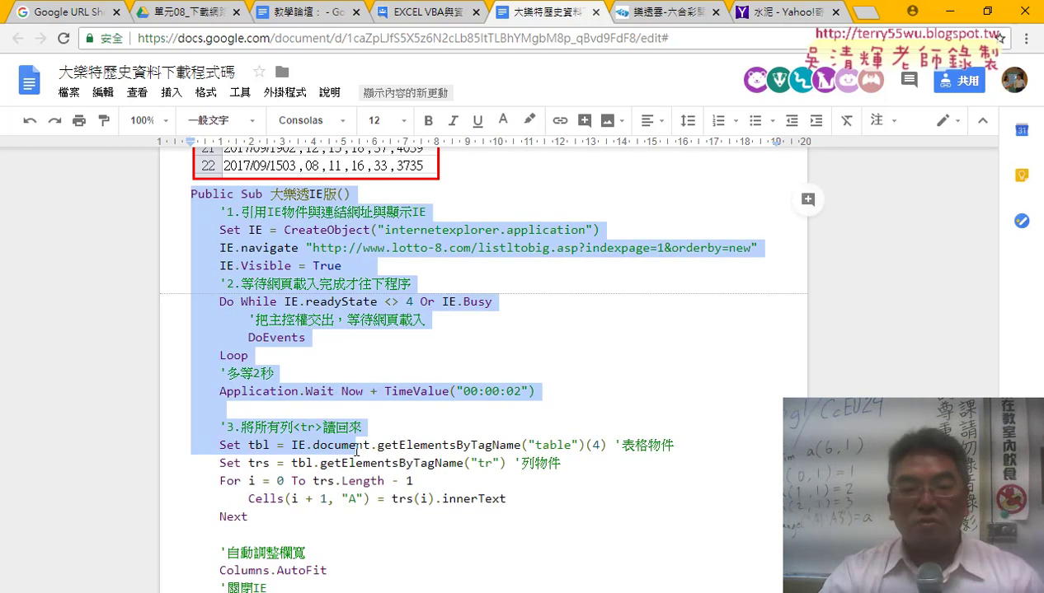
{"action": "scroll", "coordinate": [314, 493], "scroll_direction": "down", "scroll_amount": 2}
{"action": "left_click", "coordinate": [268, 537]}
{"action": "scroll", "coordinate": [272, 528], "scroll_direction": "up", "scroll_amount": 2}
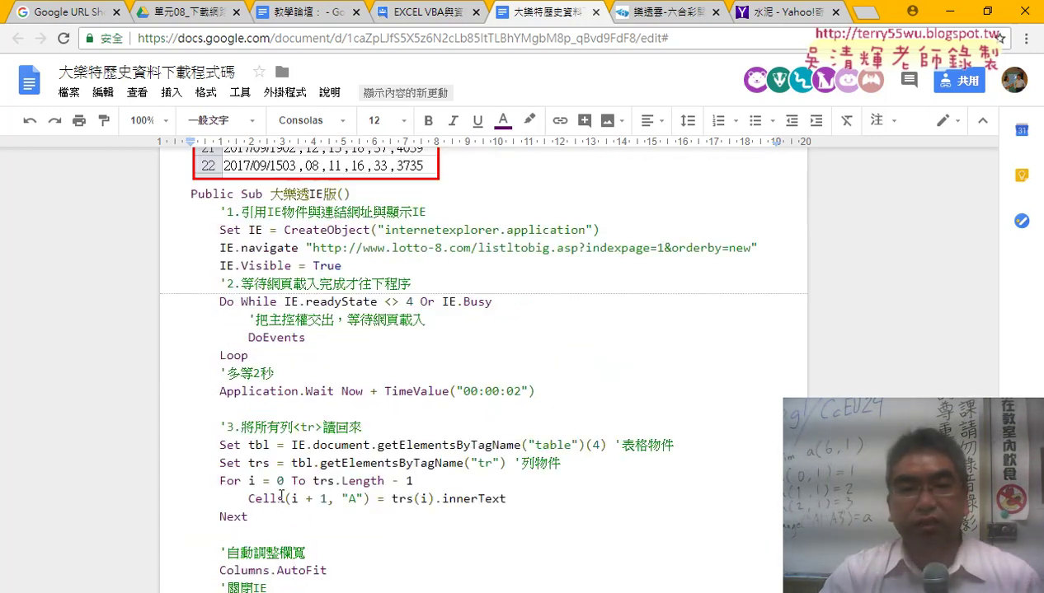
{"action": "scroll", "coordinate": [261, 476], "scroll_direction": "down", "scroll_amount": 4}
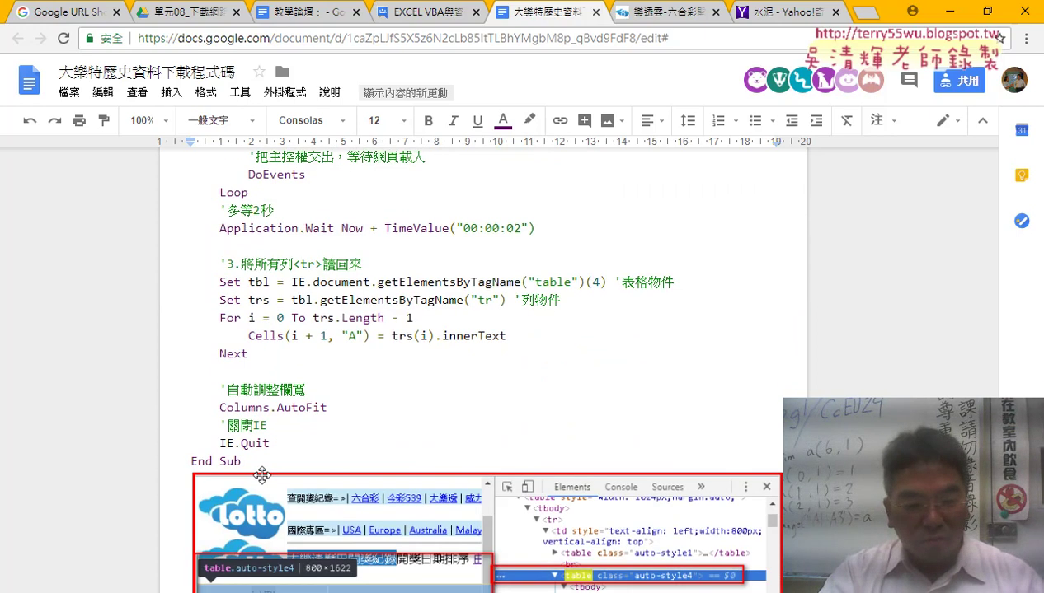
{"action": "left_click", "coordinate": [256, 467], "text": "shift"}
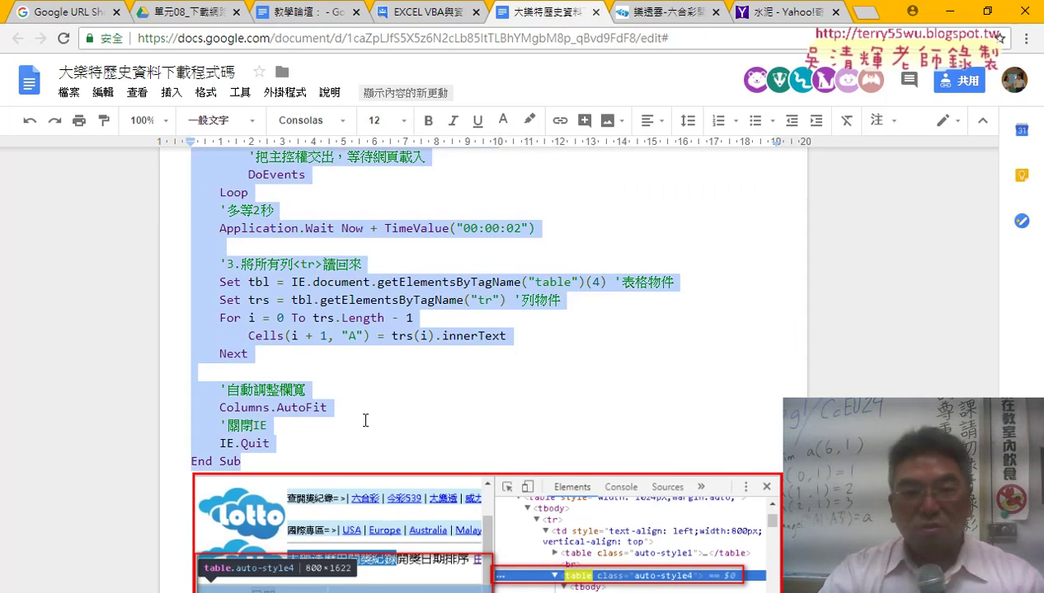
{"action": "scroll", "coordinate": [387, 392], "scroll_direction": "up", "scroll_amount": 4}
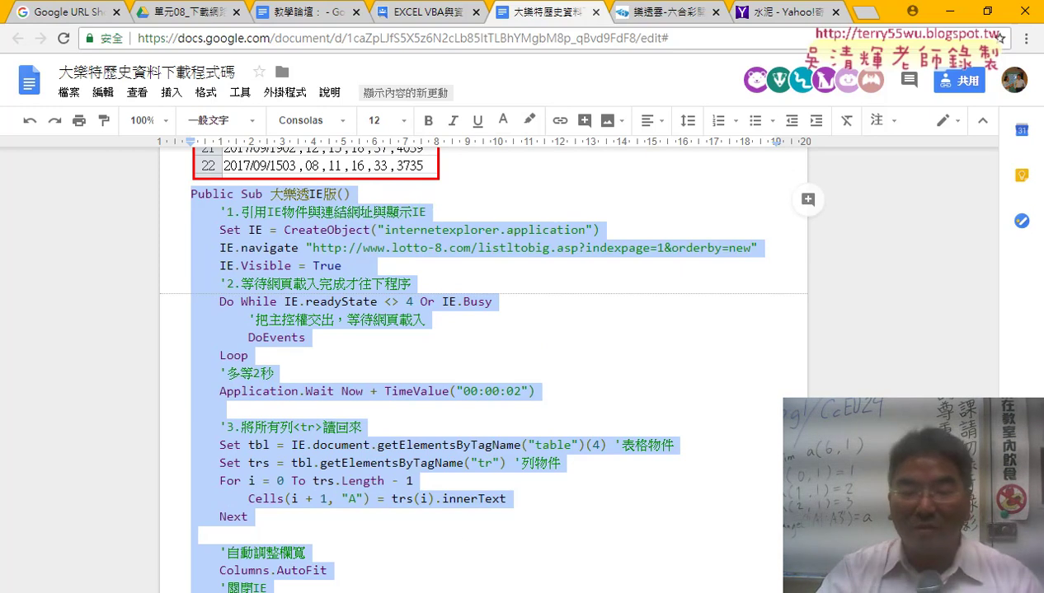
{"action": "left_click", "coordinate": [346, 532]}
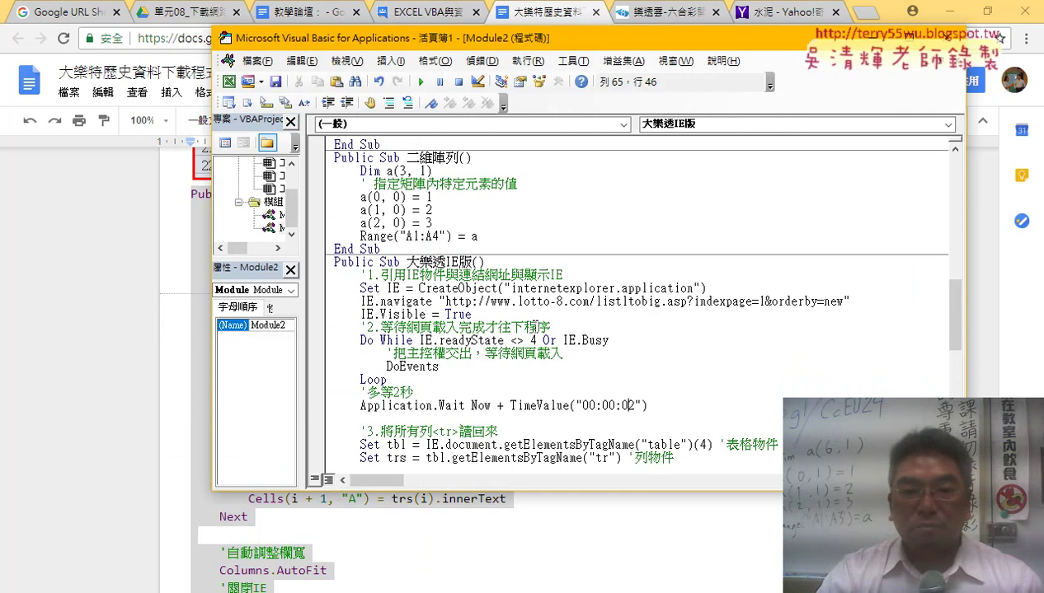
- Add a new empty worksheet, 工作表17, to the Excel workbook
{"action": "scroll", "coordinate": [534, 324], "scroll_direction": "down", "scroll_amount": 2}
{"action": "scroll", "coordinate": [534, 323], "scroll_direction": "down", "scroll_amount": 5}
{"action": "scroll", "coordinate": [533, 317], "scroll_direction": "up", "scroll_amount": 2}
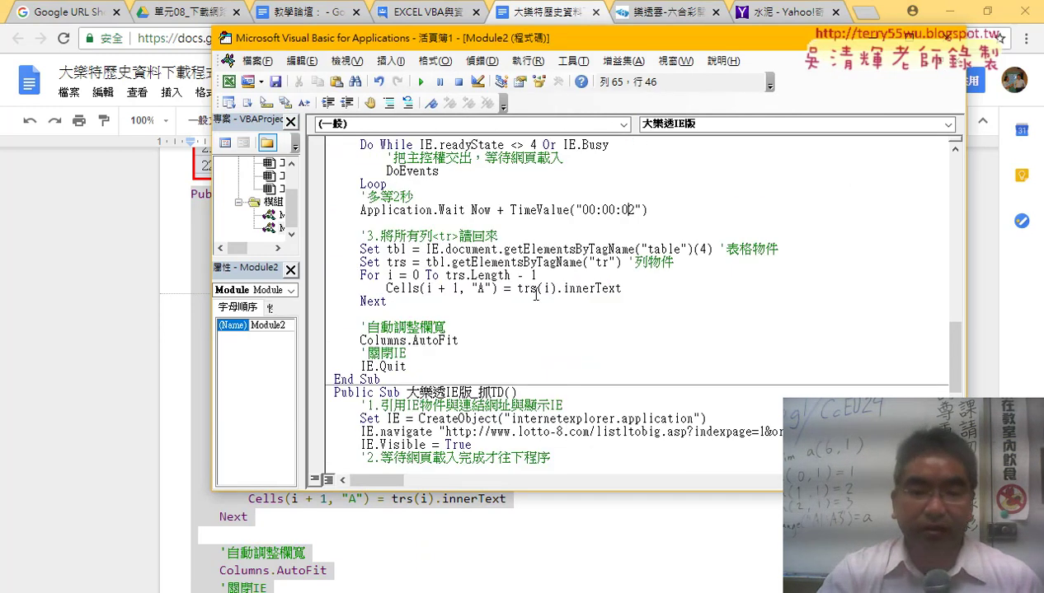
{"action": "scroll", "coordinate": [531, 291], "scroll_direction": "up", "scroll_amount": 1}
{"action": "left_click", "coordinate": [495, 277]}
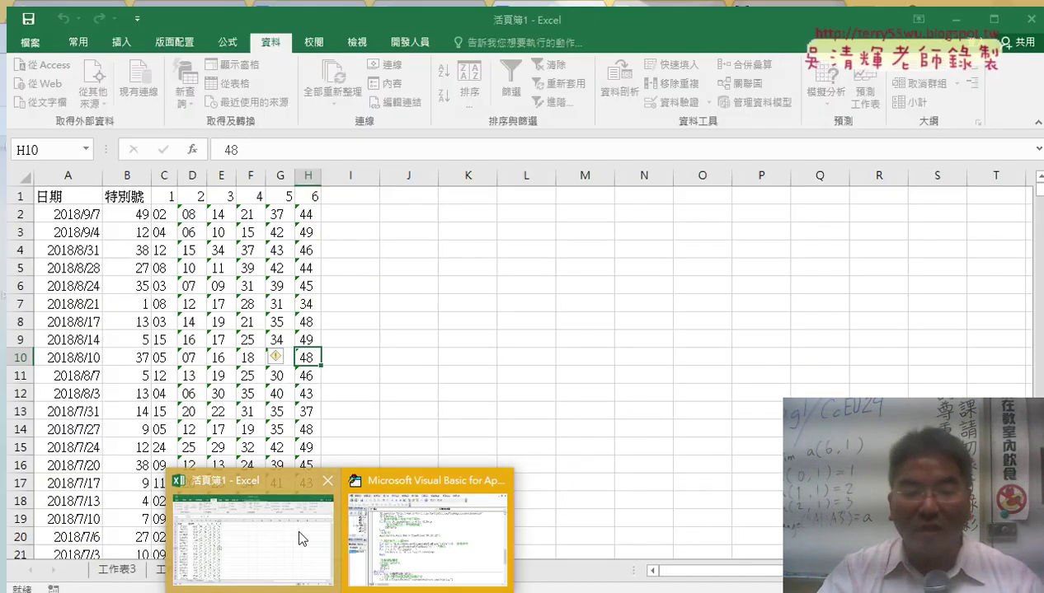
{"action": "left_click", "coordinate": [295, 526]}
{"action": "left_click", "coordinate": [347, 564]}
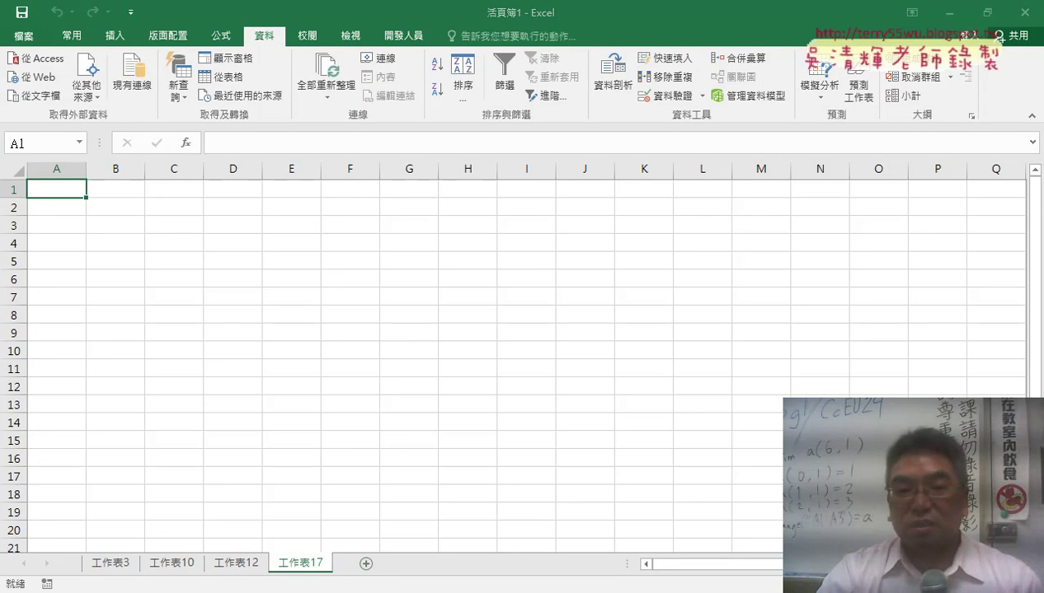
- In the VBA editor, highlight the lotto-8 URL and run the 大樂透IE版 macro
{"action": "left_click", "coordinate": [430, 465]}
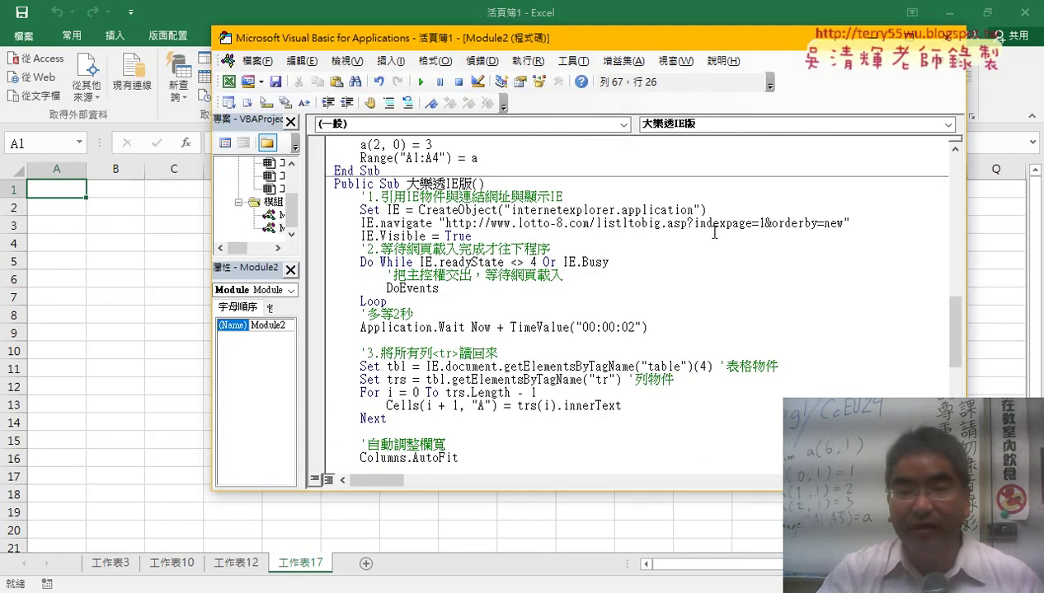
{"action": "left_click_drag", "start_coordinate": [446, 224], "coordinate": [845, 225]}
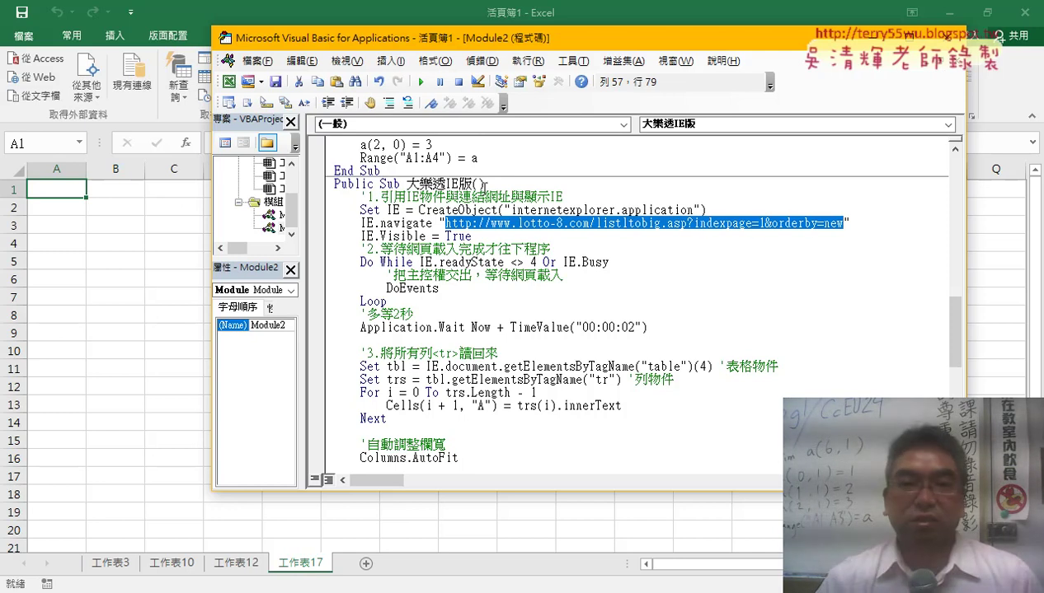
{"action": "left_click", "coordinate": [421, 81]}
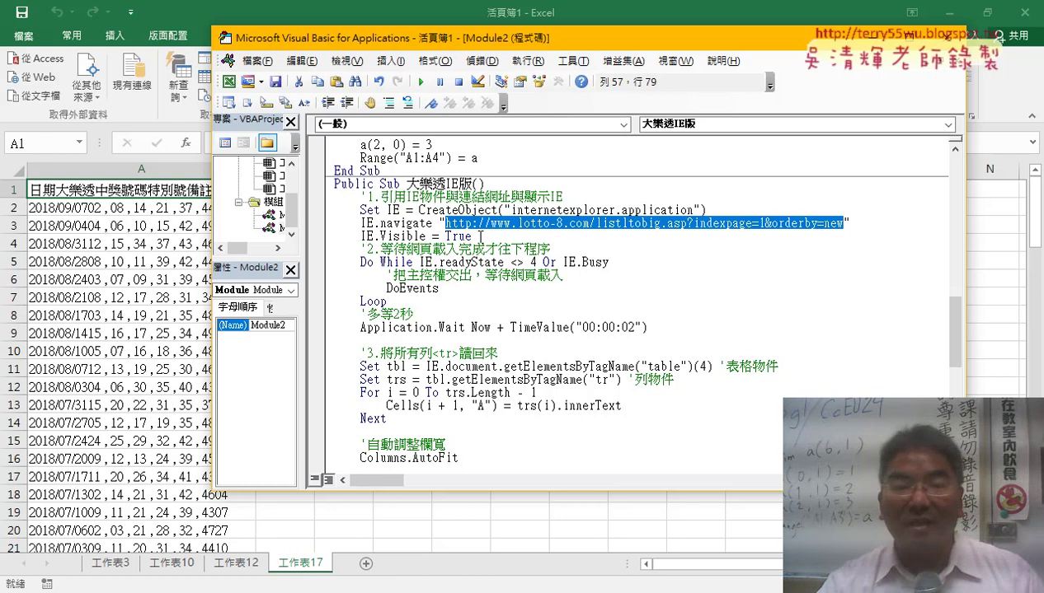
{"action": "left_click_drag", "start_coordinate": [472, 237], "coordinate": [445, 236]}
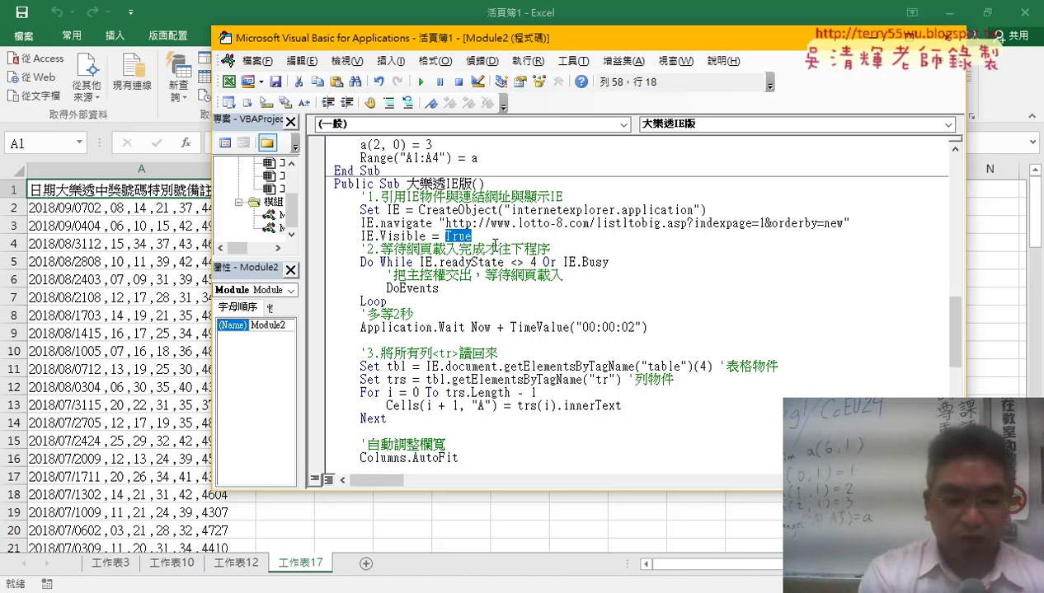
{"action": "type", "text": "ㄈ"}
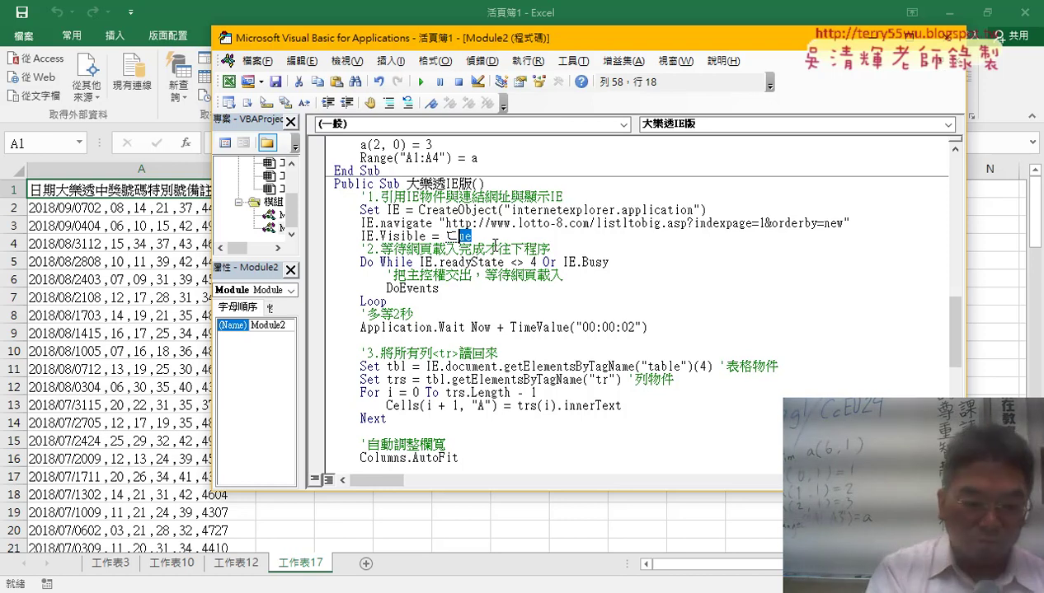
{"action": "key", "text": "Escape"}
{"action": "type", "text": "fa"}
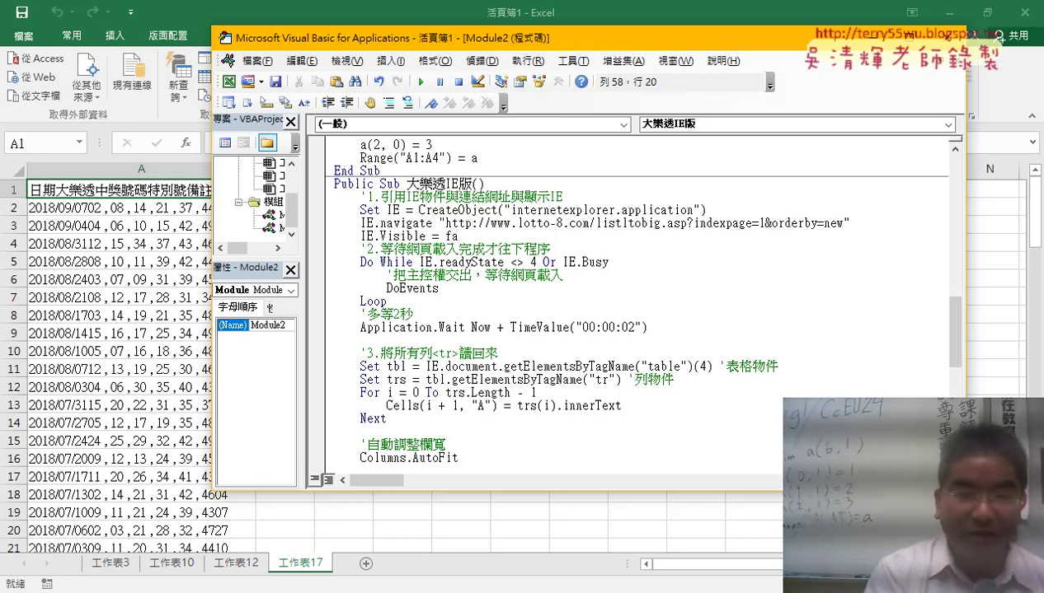
{"action": "type", "text": "lse"}
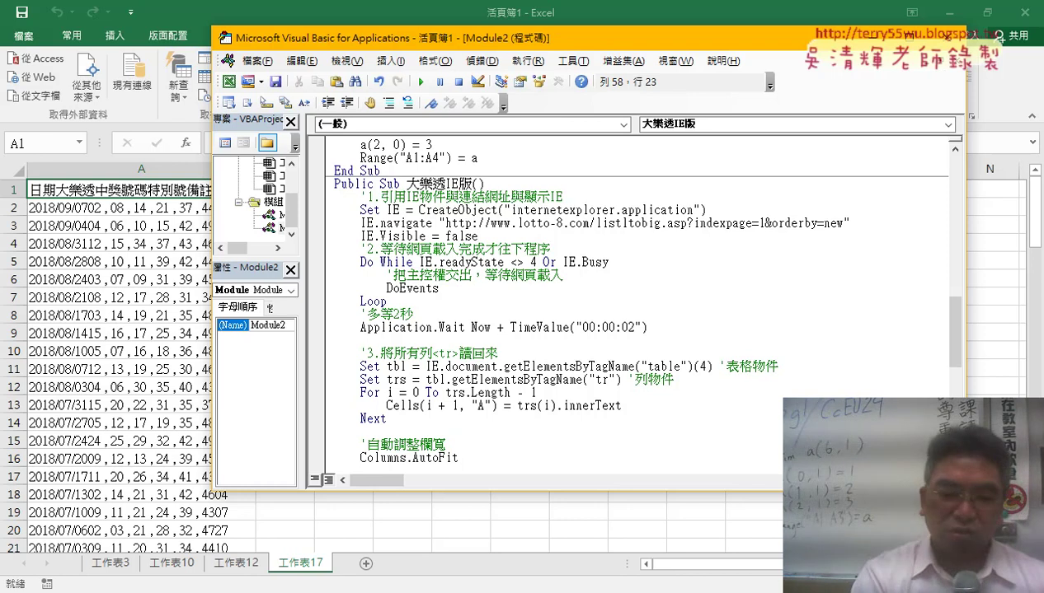
{"action": "key", "text": "ctrl+shift+Left"}
{"action": "type", "text": "True"}
{"action": "key", "text": "ctrl+End"}
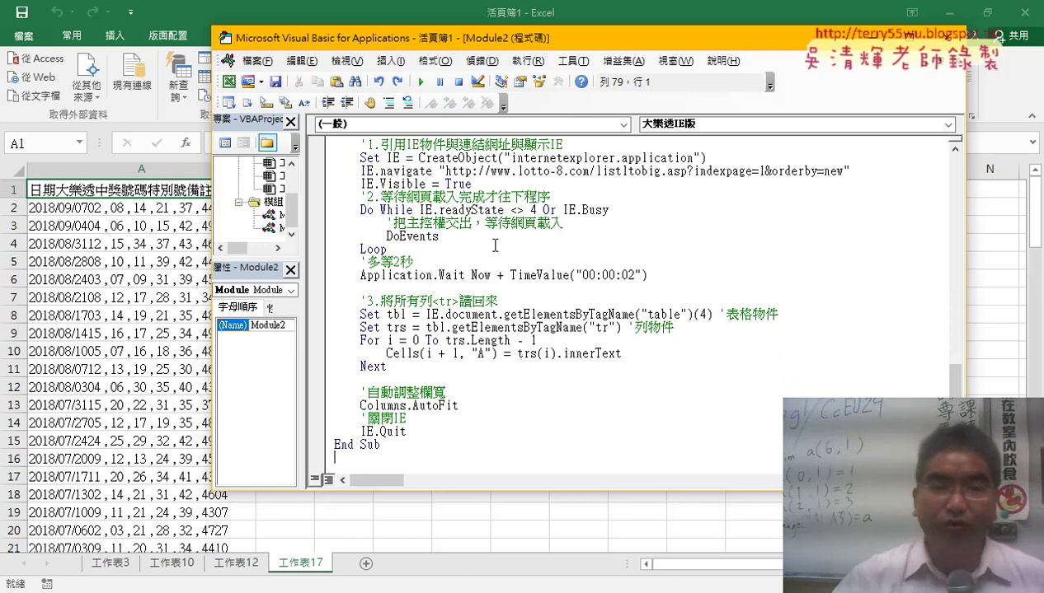
{"action": "scroll", "coordinate": [495, 245], "scroll_direction": "up", "scroll_amount": 7}
{"action": "scroll", "coordinate": [495, 246], "scroll_direction": "up", "scroll_amount": 2}
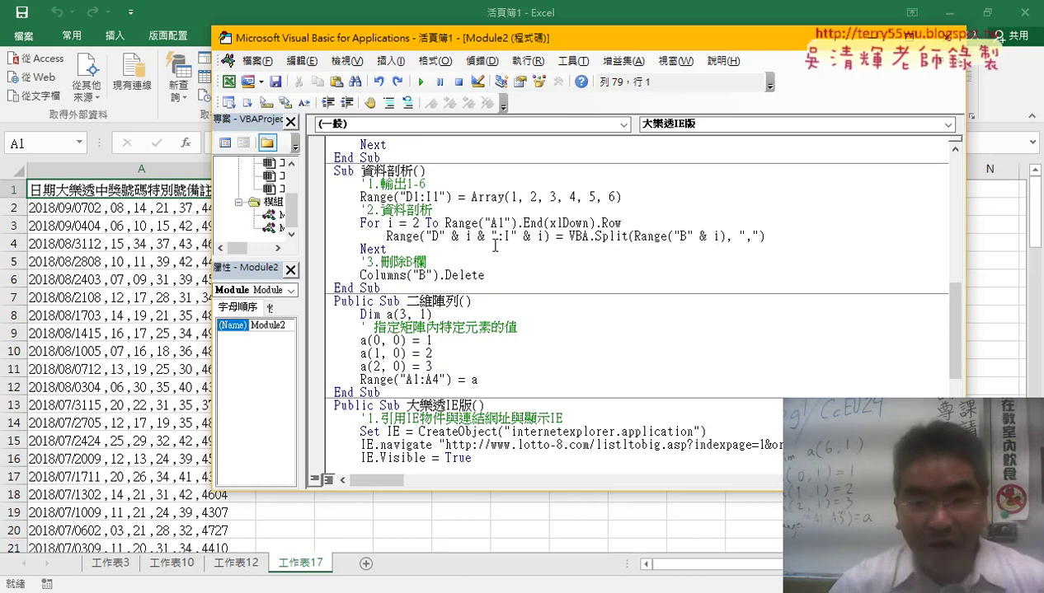
{"action": "scroll", "coordinate": [496, 255], "scroll_direction": "down", "scroll_amount": 5}
{"action": "scroll", "coordinate": [498, 269], "scroll_direction": "down", "scroll_amount": 3}
{"action": "left_click_drag", "start_coordinate": [473, 222], "coordinate": [324, 224]}
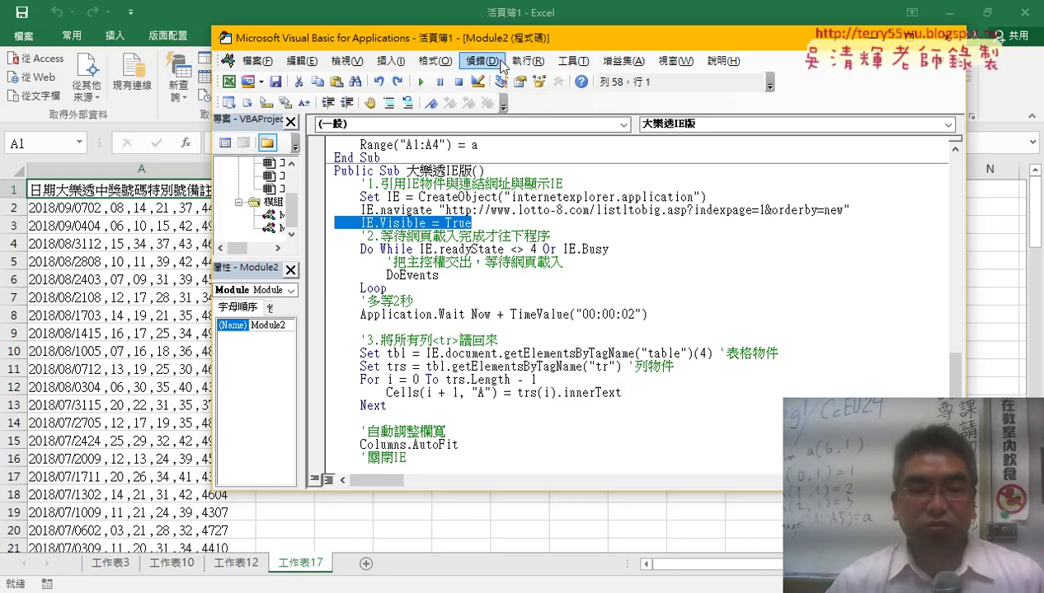
- Move the code window right to reveal the 日期 header in A1, then select IE in the Set IE line
{"action": "left_click_drag", "start_coordinate": [502, 45], "coordinate": [611, 48]}
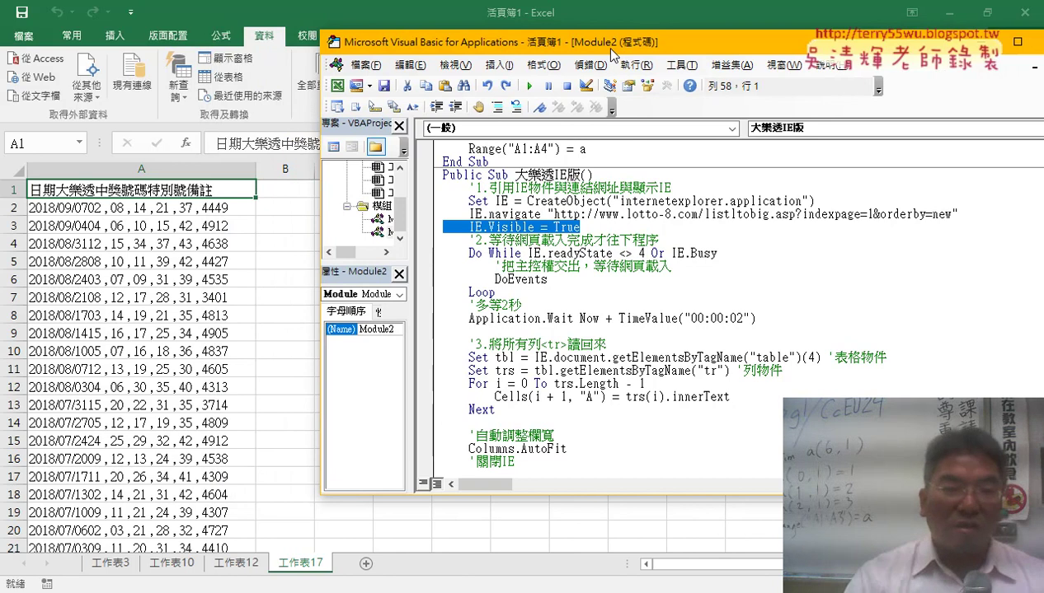
{"action": "mouse_move", "coordinate": [206, 202]}
{"action": "left_mouse_down"}
{"action": "mouse_move", "coordinate": [43, 195]}
{"action": "mouse_move", "coordinate": [247, 191]}
{"action": "left_mouse_up"}
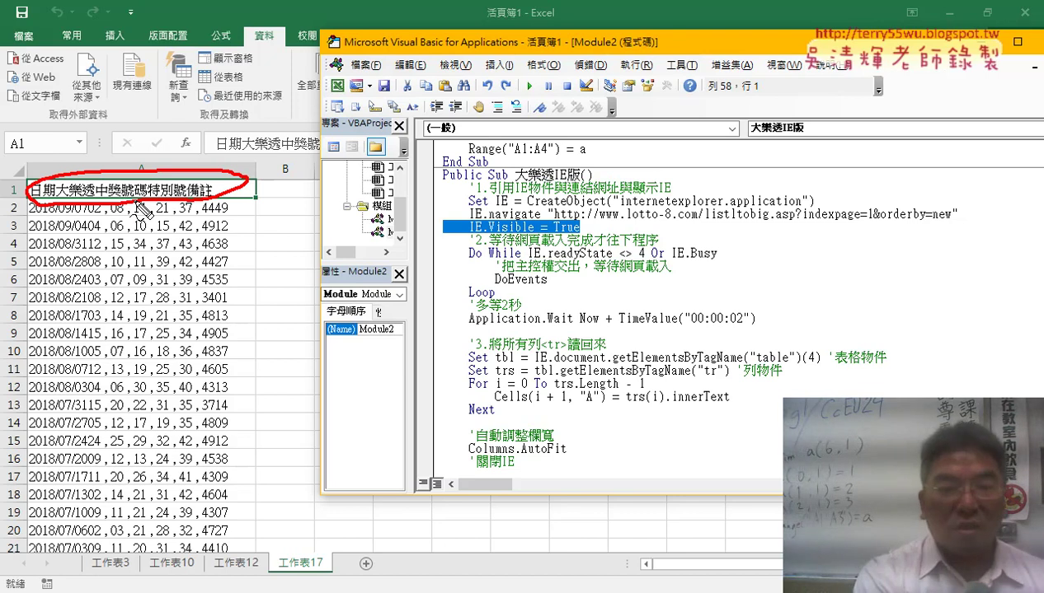
{"action": "key", "text": "Escape"}
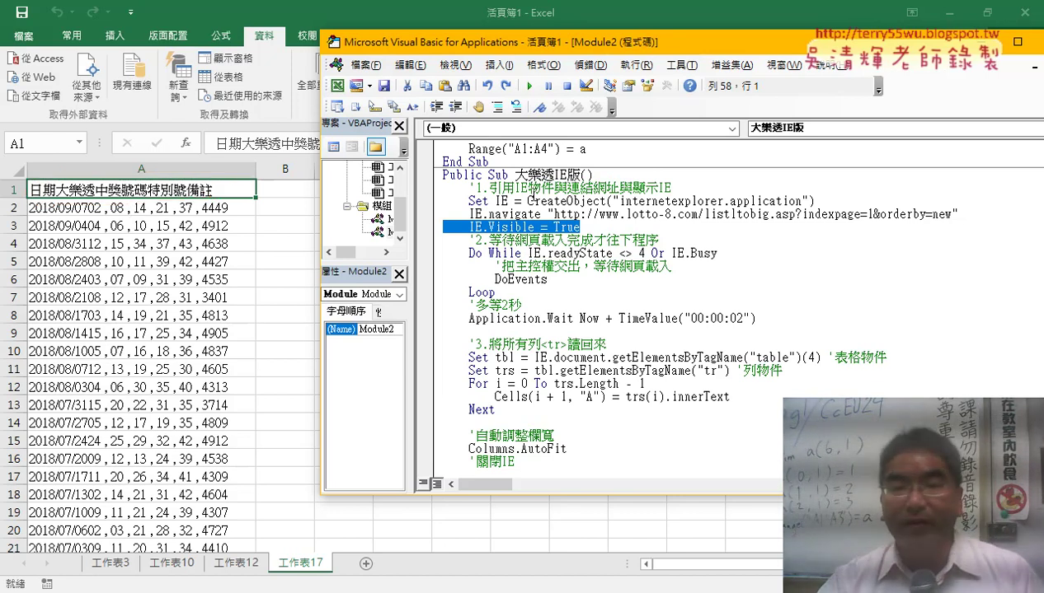
{"action": "left_click", "coordinate": [531, 201]}
{"action": "double_click", "coordinate": [500, 202]}
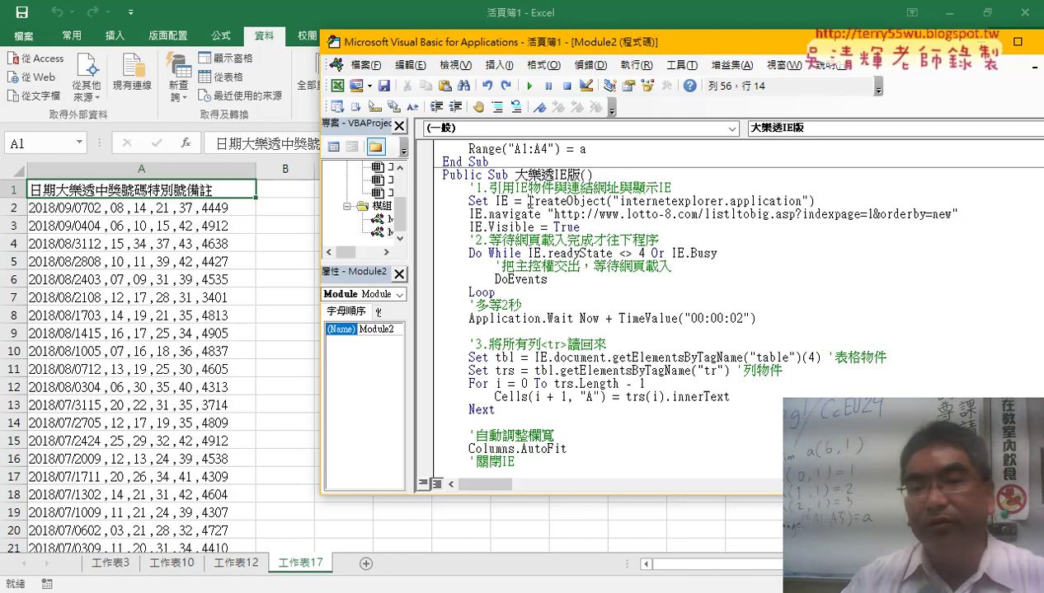
{"action": "mouse_move", "coordinate": [527, 200]}
{"action": "left_mouse_down"}
{"action": "mouse_move", "coordinate": [810, 201]}
{"action": "mouse_move", "coordinate": [800, 202]}
{"action": "left_mouse_up"}
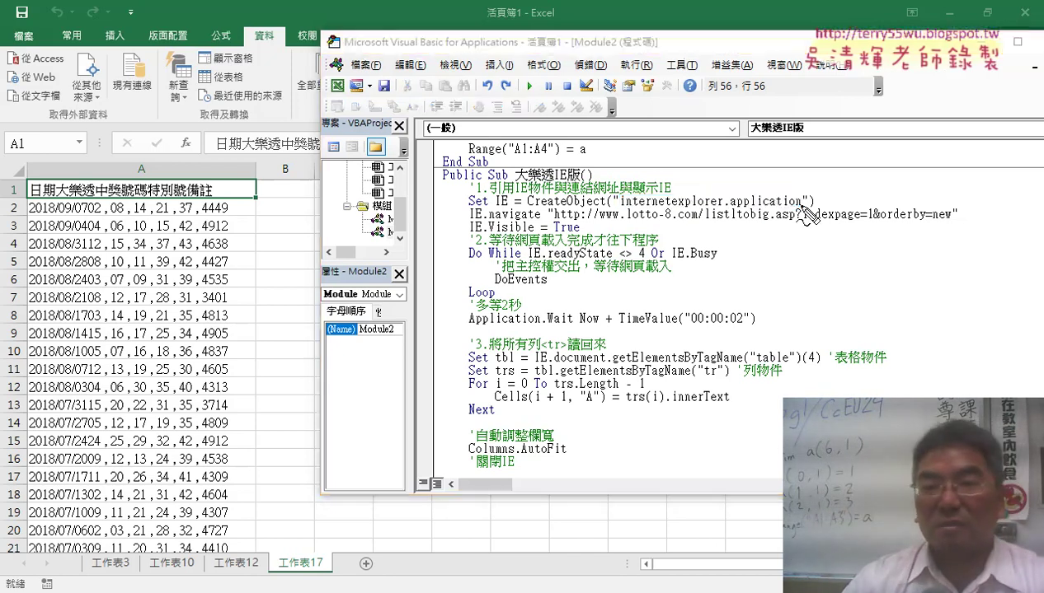
{"action": "left_click_drag", "start_coordinate": [662, 191], "coordinate": [512, 200]}
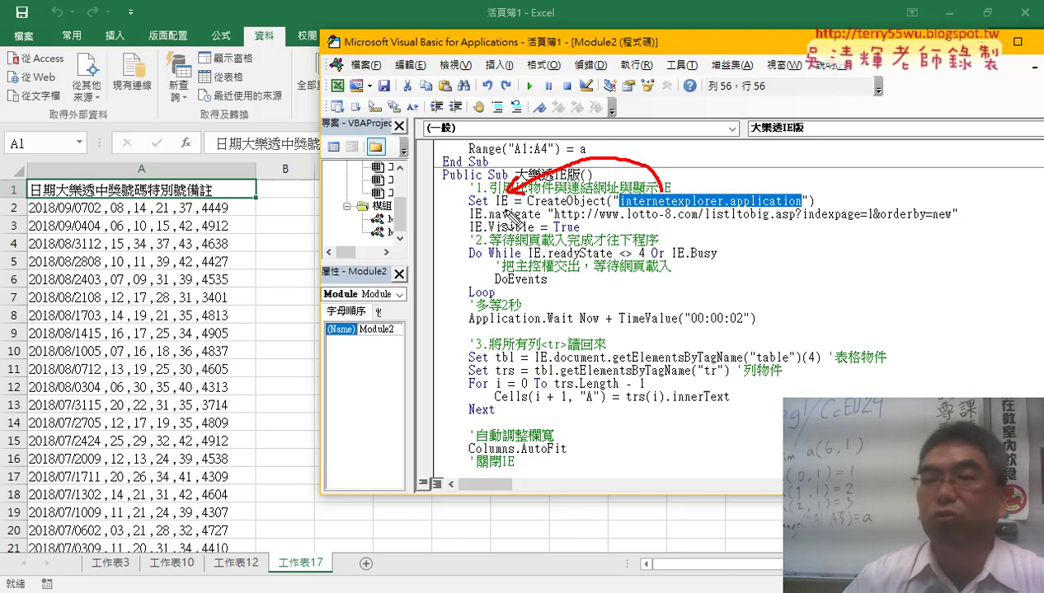
{"action": "left_click_drag", "start_coordinate": [513, 200], "coordinate": [516, 214]}
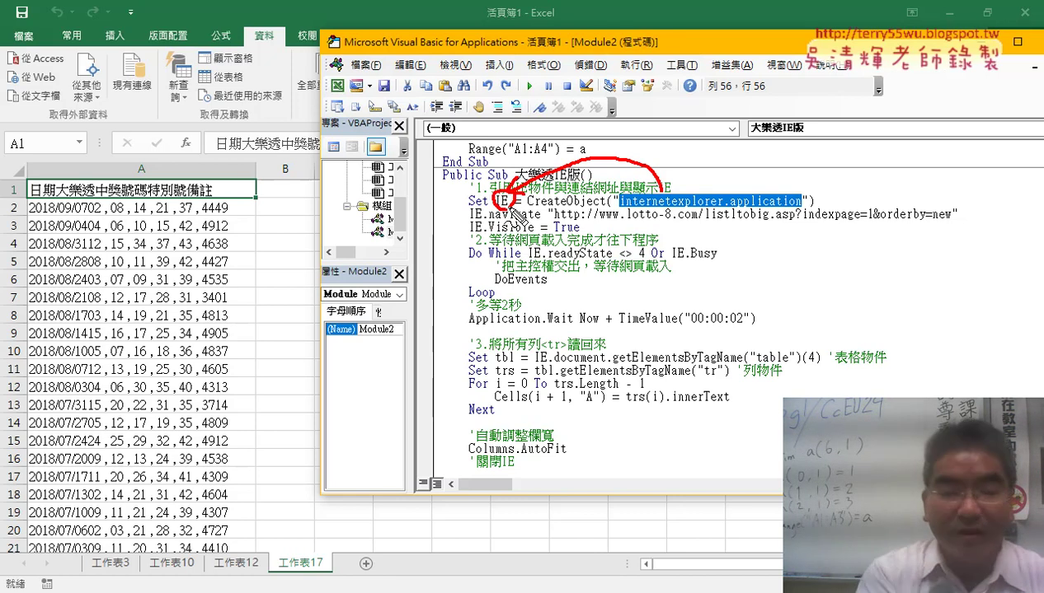
{"action": "key", "text": "Escape"}
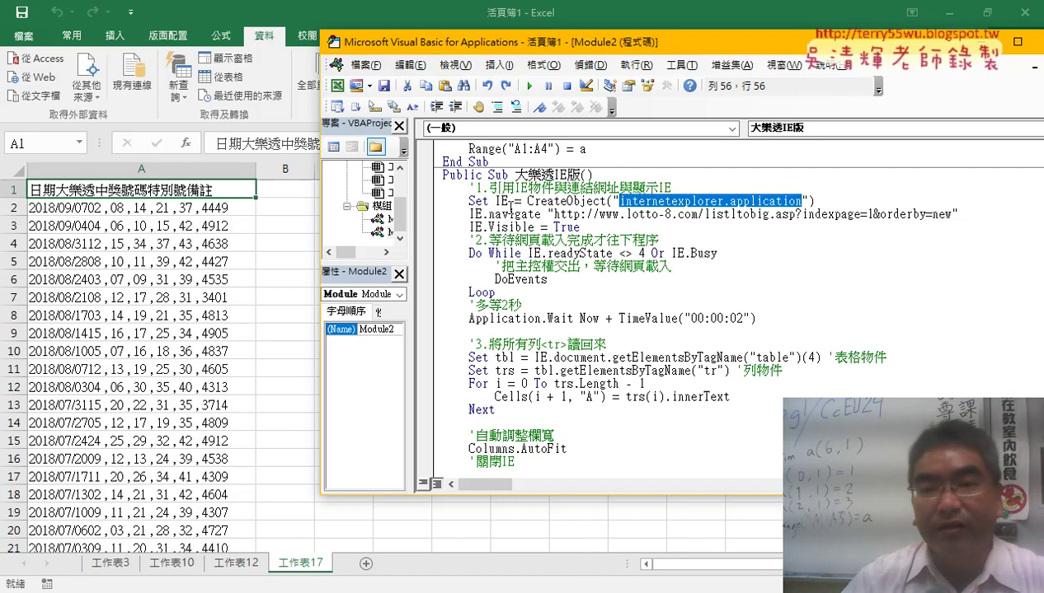
{"action": "left_click", "coordinate": [476, 215]}
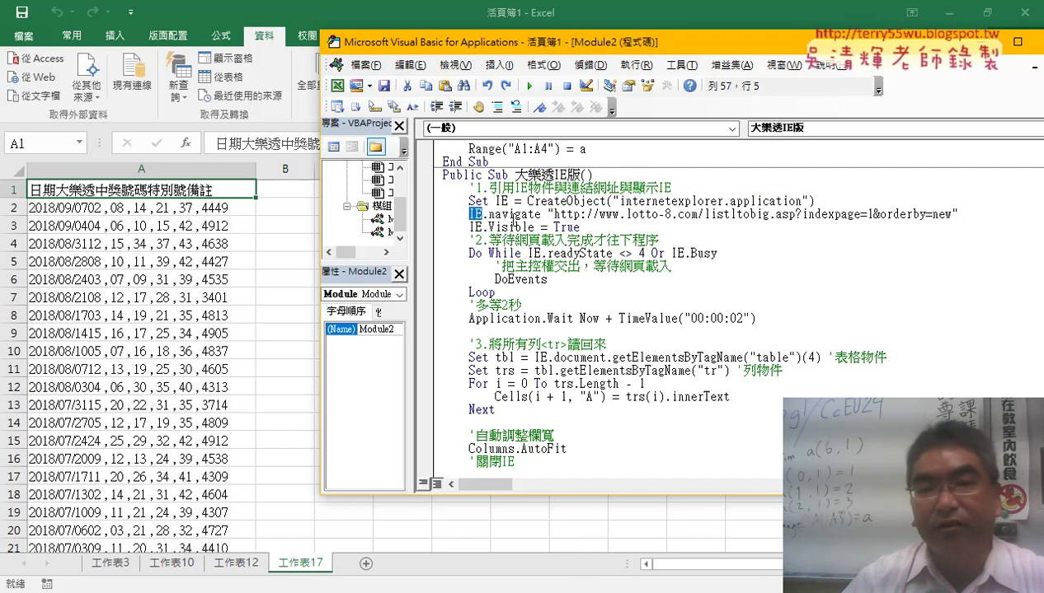
{"action": "left_click", "coordinate": [539, 214]}
{"action": "left_click_drag", "start_coordinate": [540, 215], "coordinate": [482, 216]}
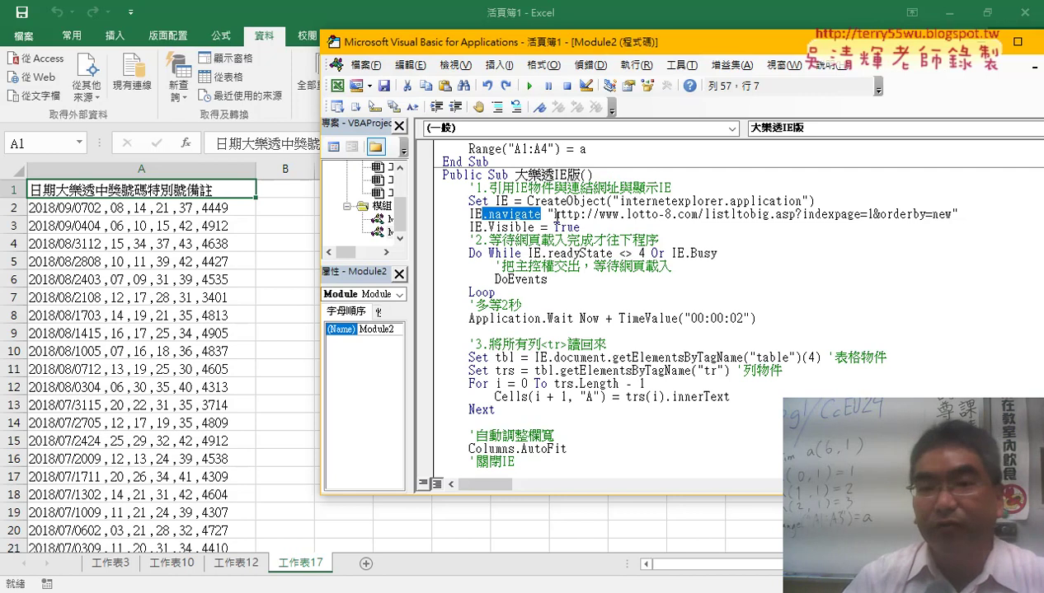
{"action": "left_click_drag", "start_coordinate": [553, 214], "coordinate": [953, 214]}
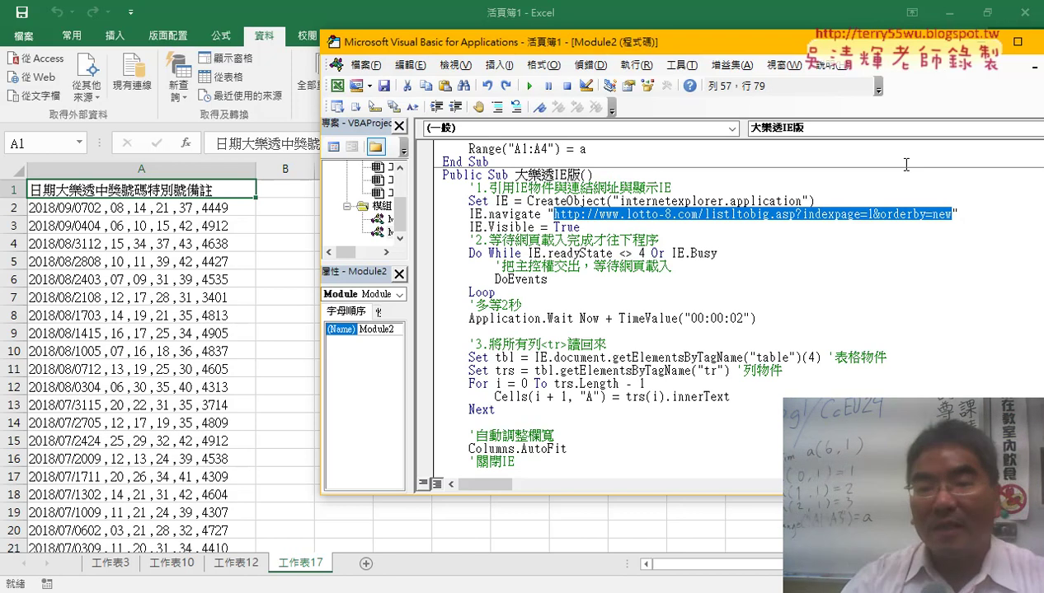
{"action": "left_click_drag", "start_coordinate": [631, 231], "coordinate": [437, 228]}
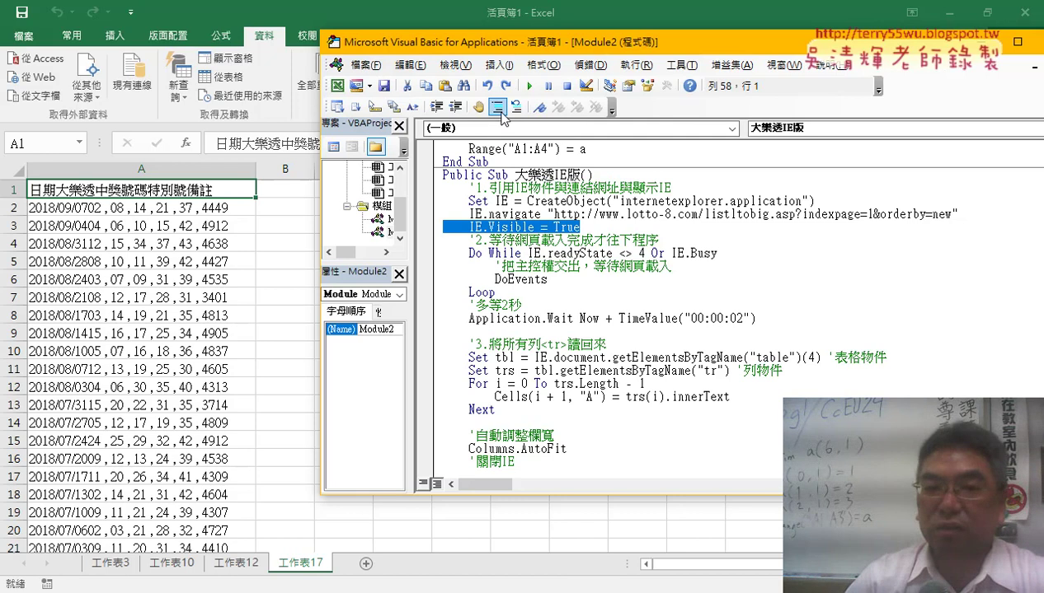
- Comment out IE.Visible = True, add sheet 工作表18, and run the scraping macro
{"action": "left_click", "coordinate": [498, 108]}
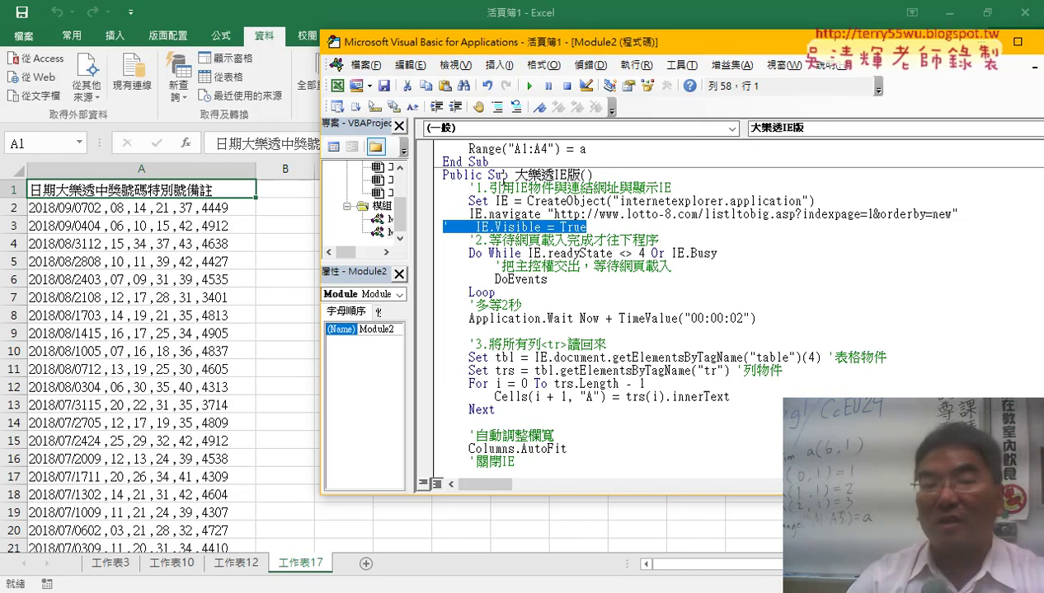
{"action": "left_click", "coordinate": [367, 565]}
{"action": "key", "text": "alt+F11"}
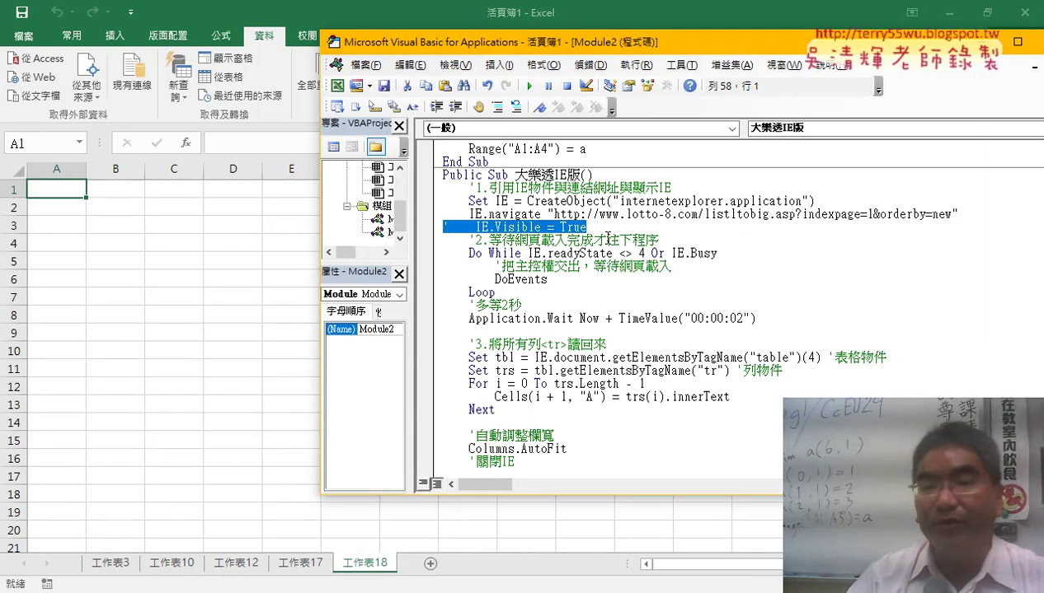
{"action": "left_click", "coordinate": [590, 227]}
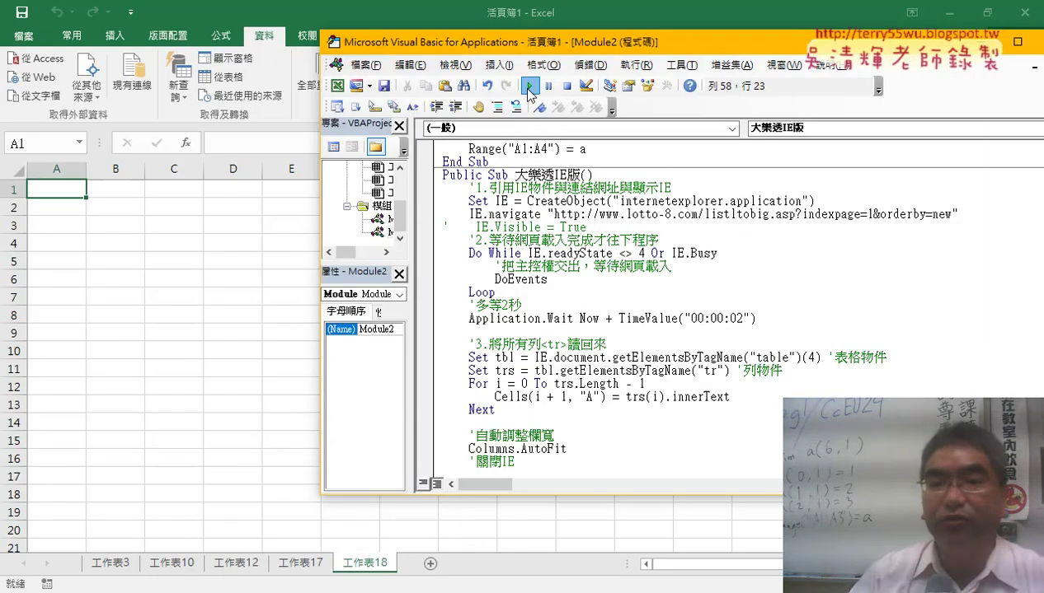
{"action": "left_click", "coordinate": [529, 86]}
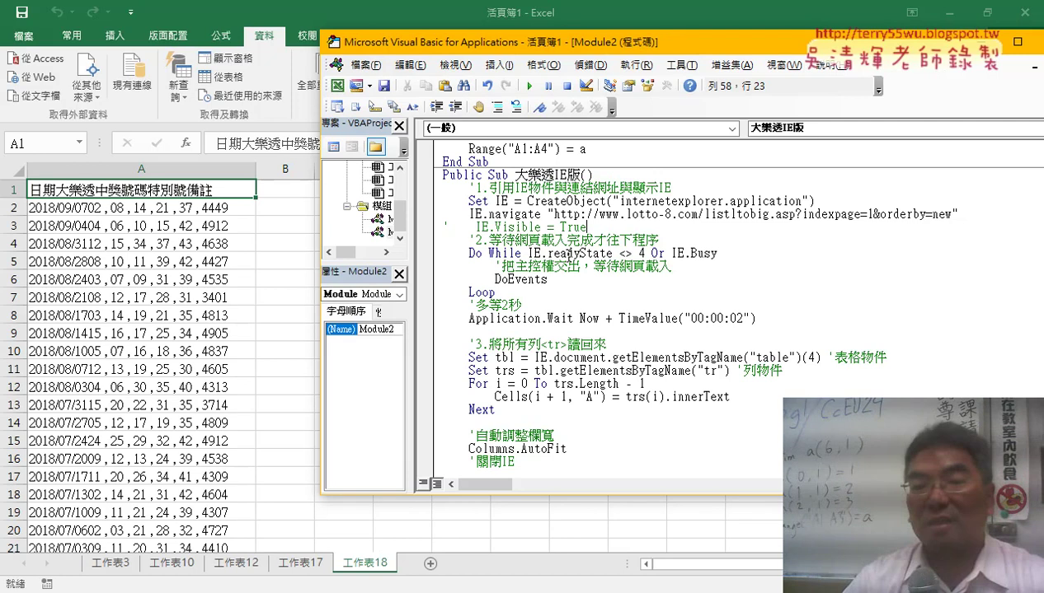
{"action": "left_click_drag", "start_coordinate": [587, 227], "coordinate": [450, 228]}
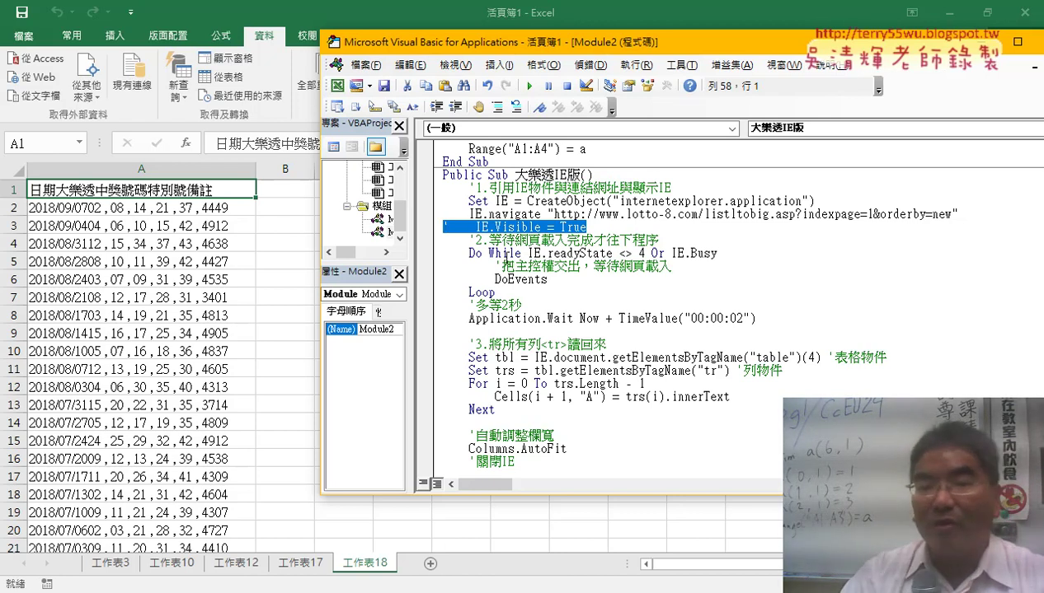
{"action": "left_click_drag", "start_coordinate": [469, 254], "coordinate": [521, 253]}
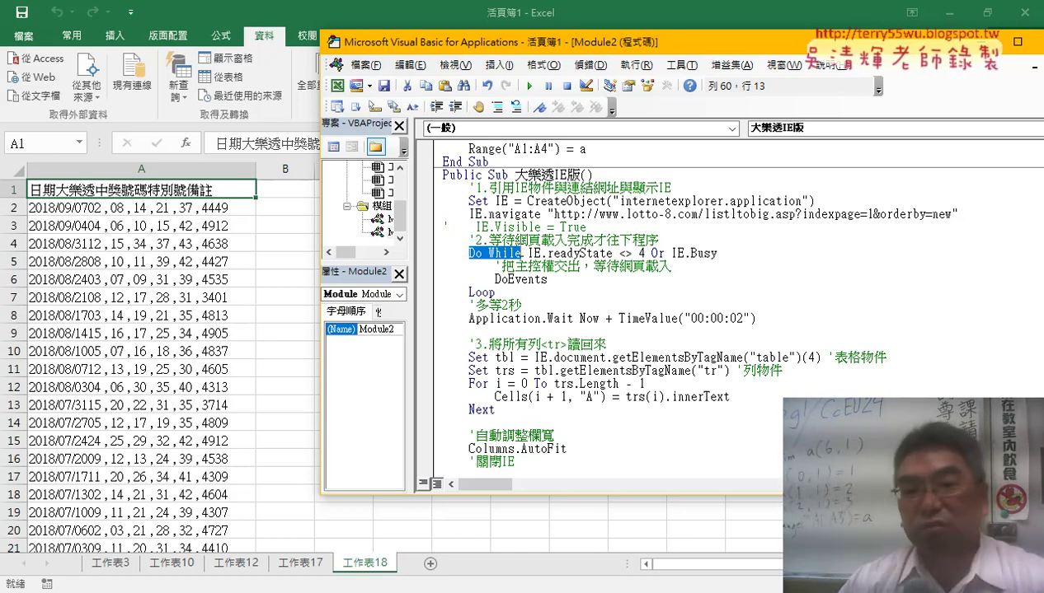
{"action": "left_click_drag", "start_coordinate": [527, 253], "coordinate": [717, 254]}
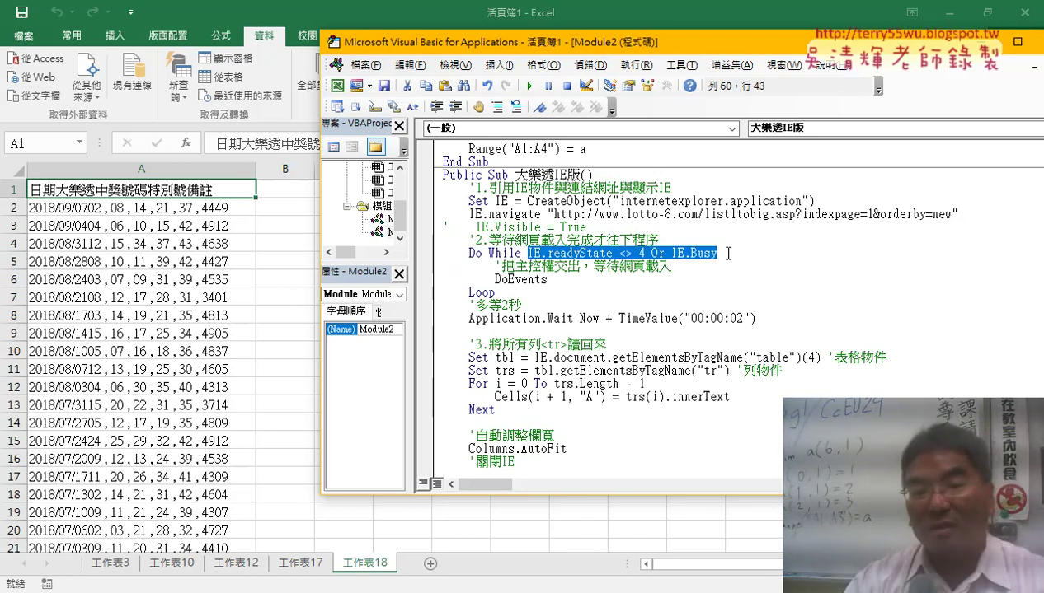
{"action": "left_click", "coordinate": [533, 278]}
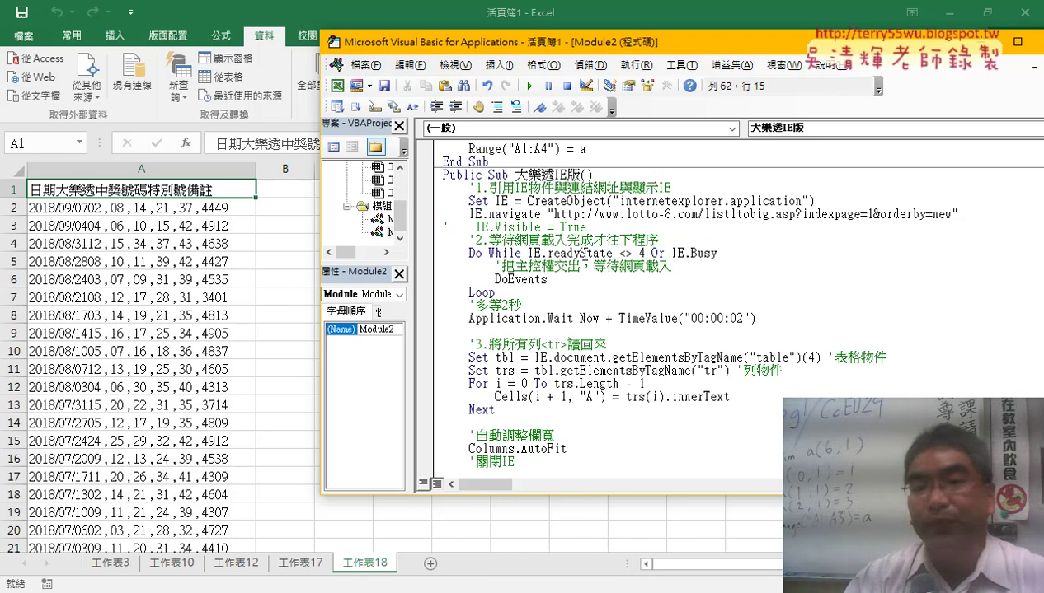
{"action": "left_click", "coordinate": [532, 253]}
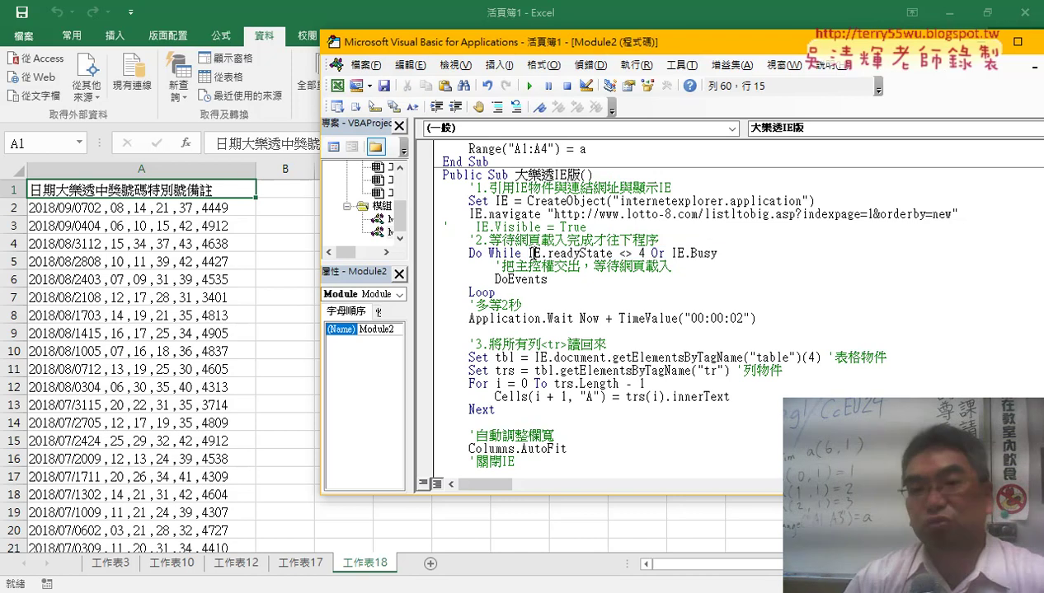
{"action": "left_click_drag", "start_coordinate": [528, 253], "coordinate": [716, 253]}
{"action": "left_click", "coordinate": [522, 281]}
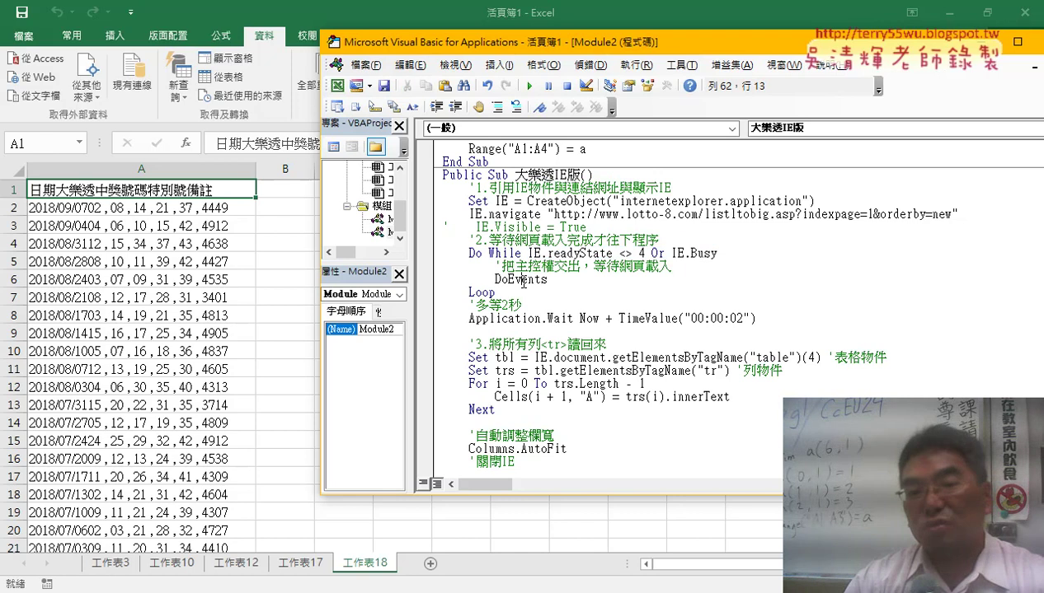
{"action": "left_click", "coordinate": [523, 281]}
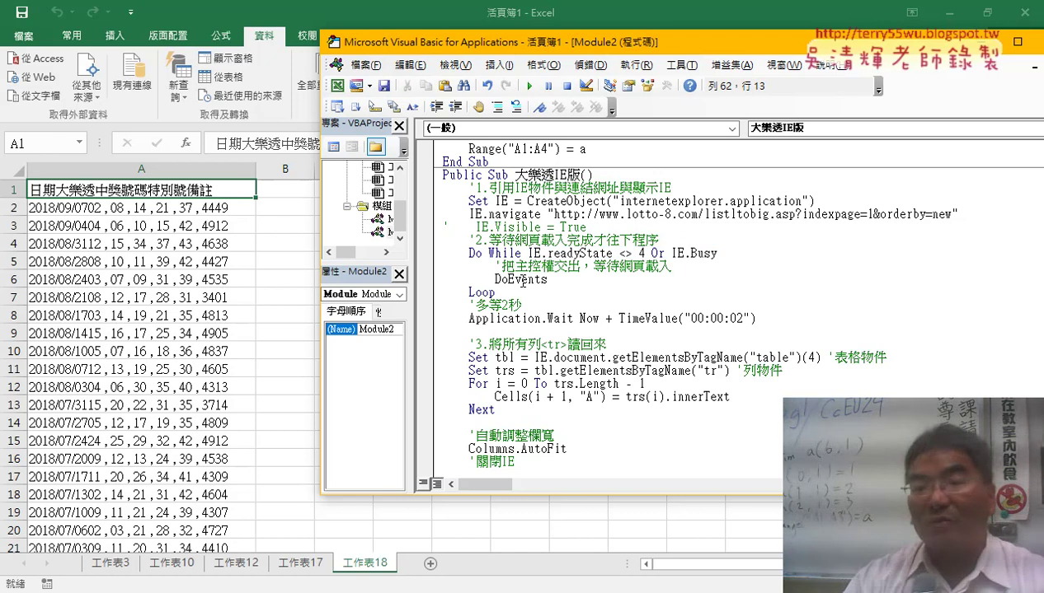
{"action": "left_click_drag", "start_coordinate": [528, 254], "coordinate": [735, 258]}
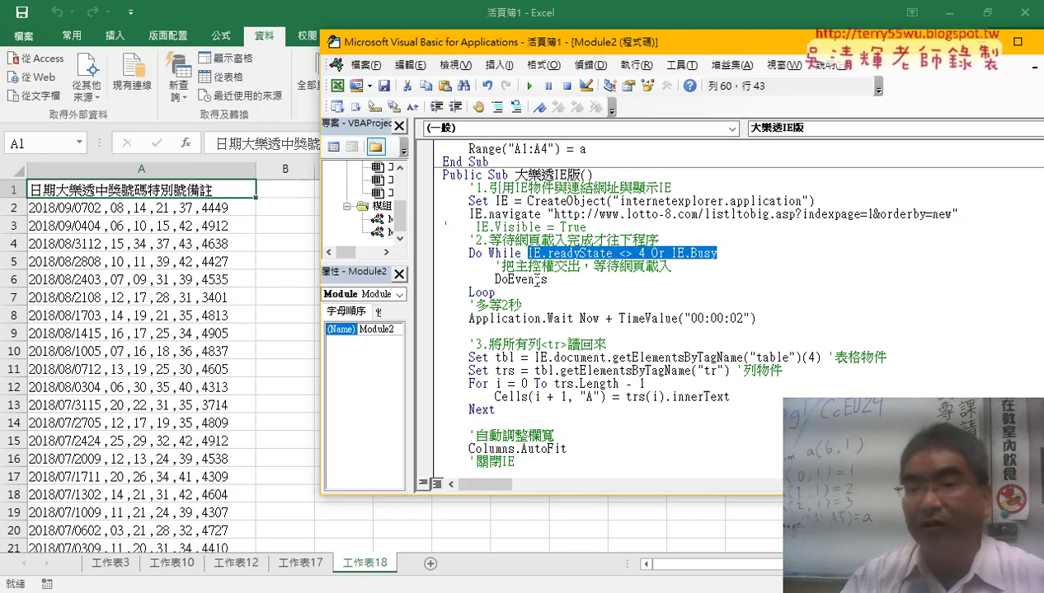
{"action": "left_click", "coordinate": [465, 320]}
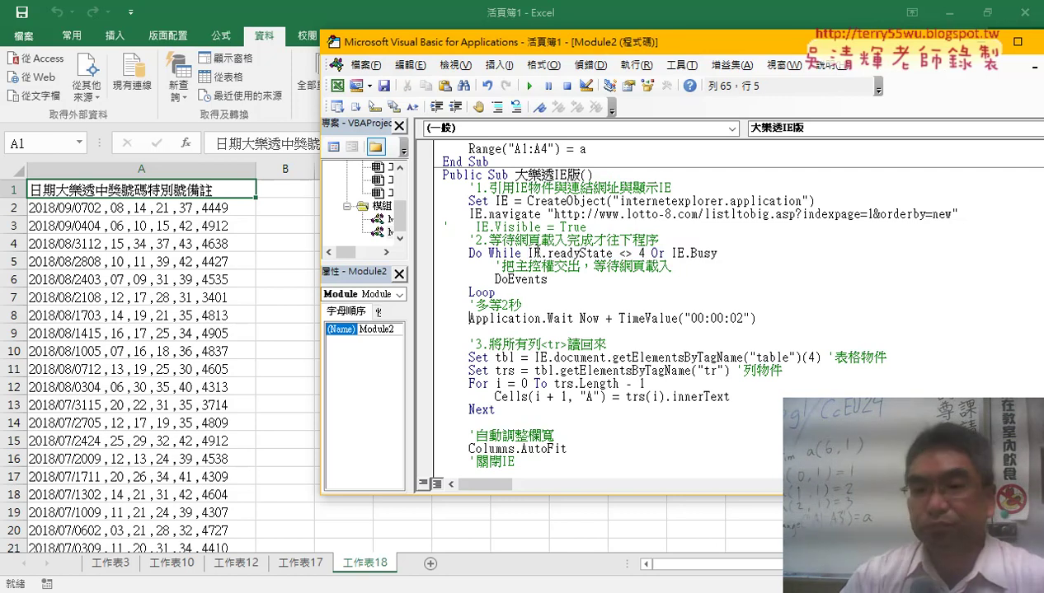
{"action": "left_click_drag", "start_coordinate": [527, 253], "coordinate": [645, 253]}
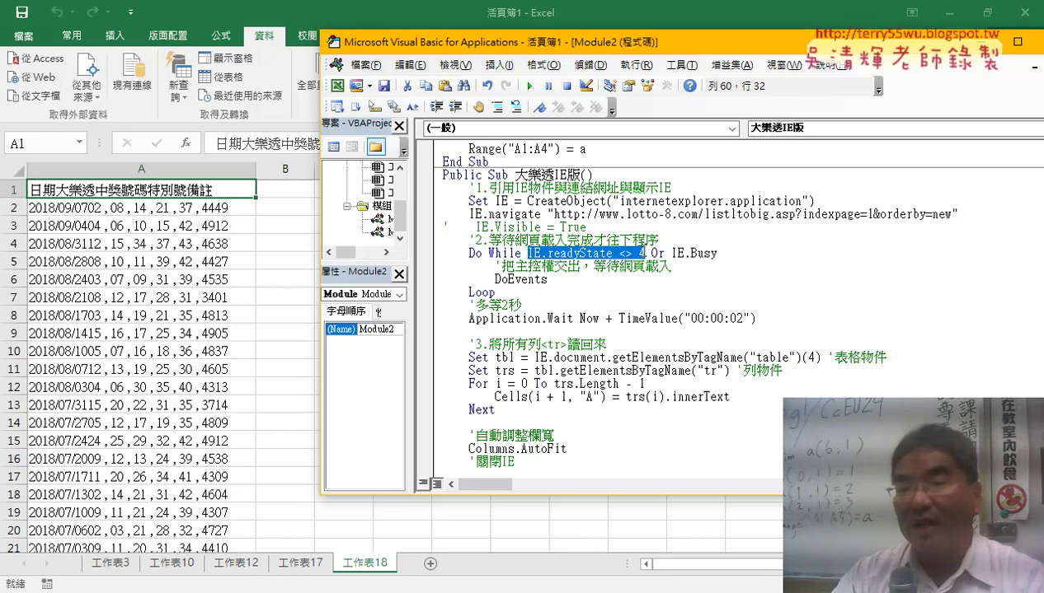
{"action": "left_click_drag", "start_coordinate": [671, 253], "coordinate": [718, 253]}
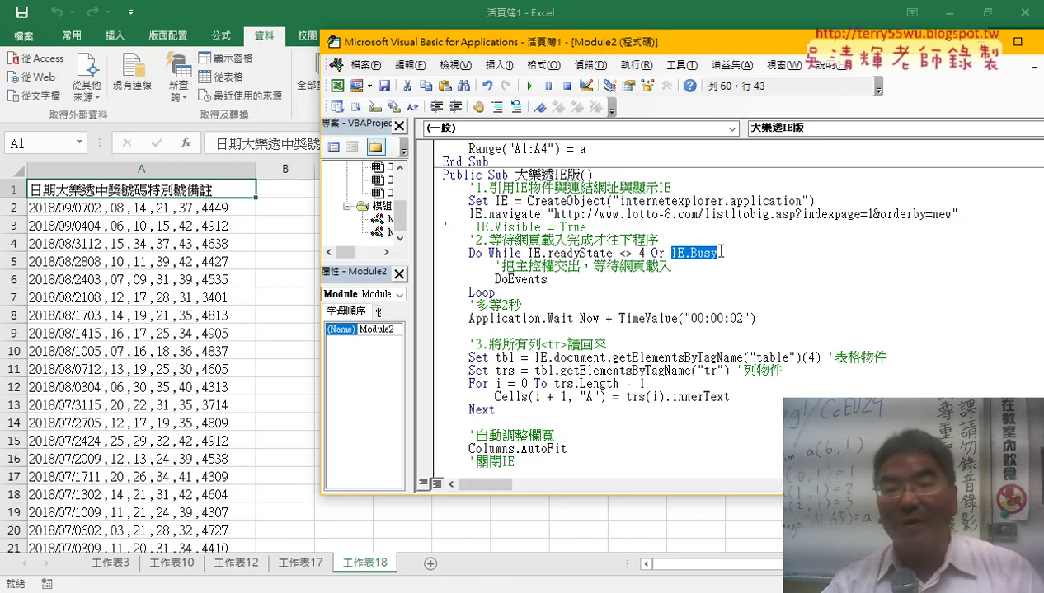
{"action": "left_click_drag", "start_coordinate": [514, 253], "coordinate": [626, 253]}
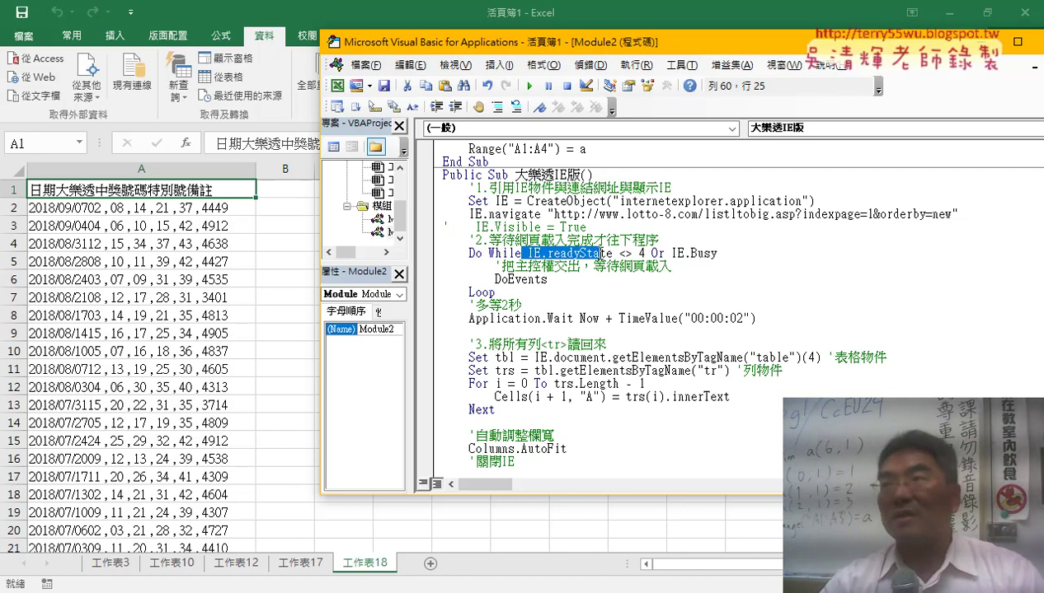
{"action": "left_click", "coordinate": [683, 245]}
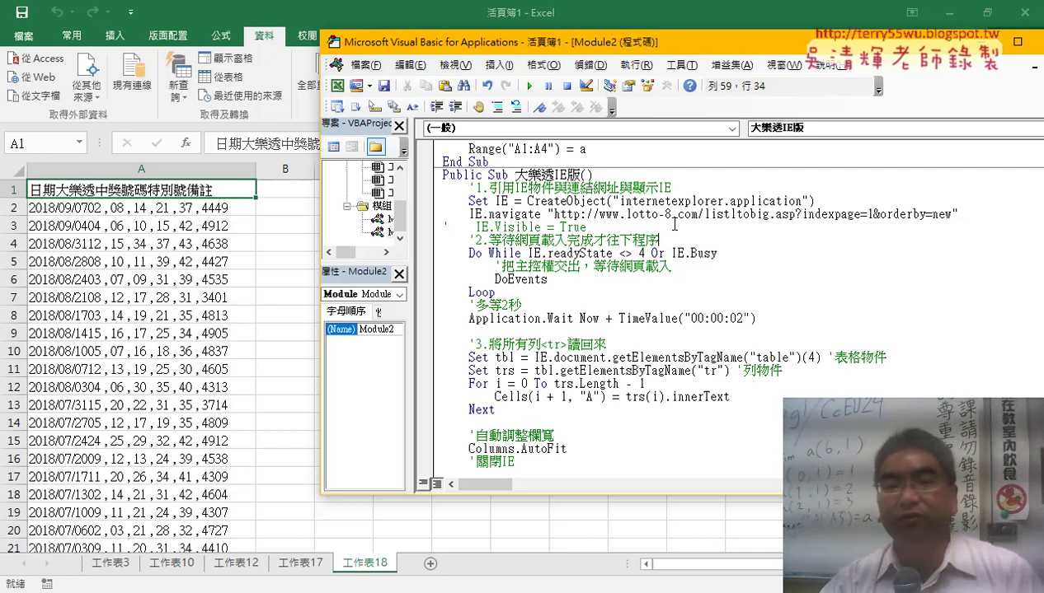
{"action": "left_click_drag", "start_coordinate": [549, 280], "coordinate": [494, 280]}
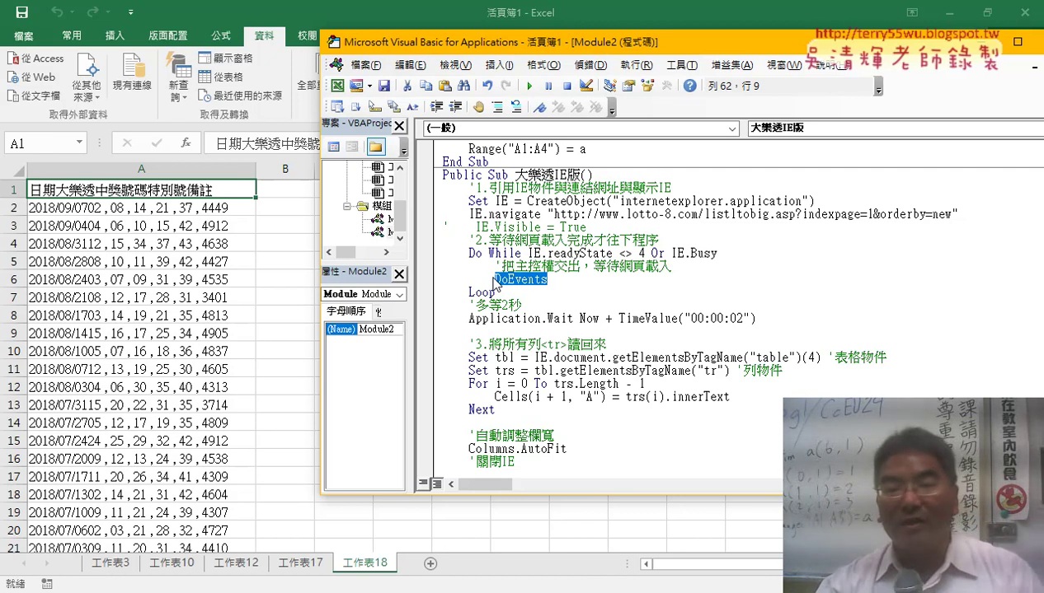
{"action": "left_click", "coordinate": [513, 305]}
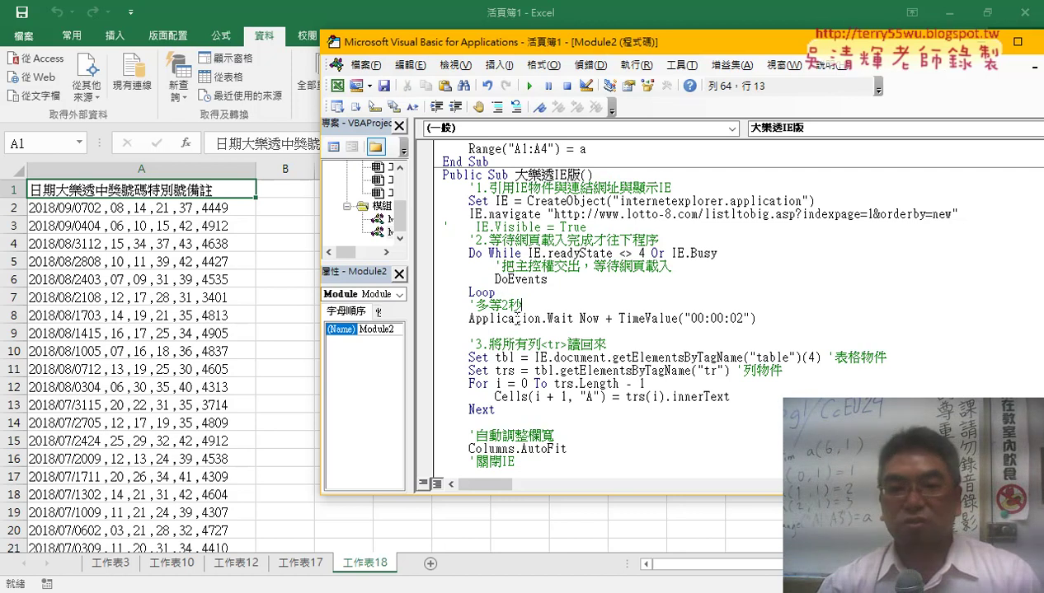
{"action": "left_click_drag", "start_coordinate": [528, 305], "coordinate": [450, 253]}
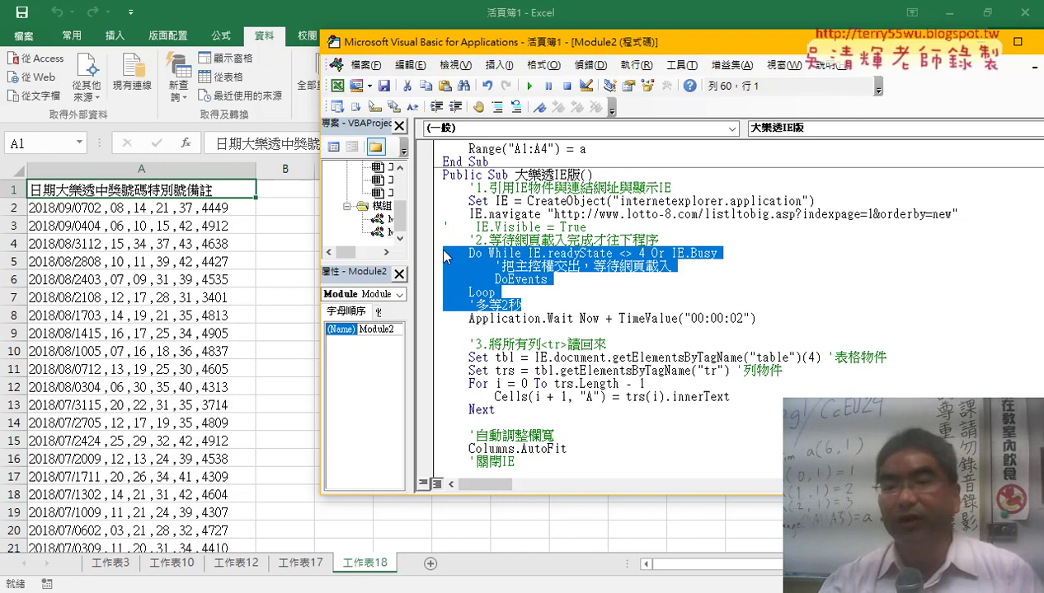
{"action": "left_click", "coordinate": [528, 318]}
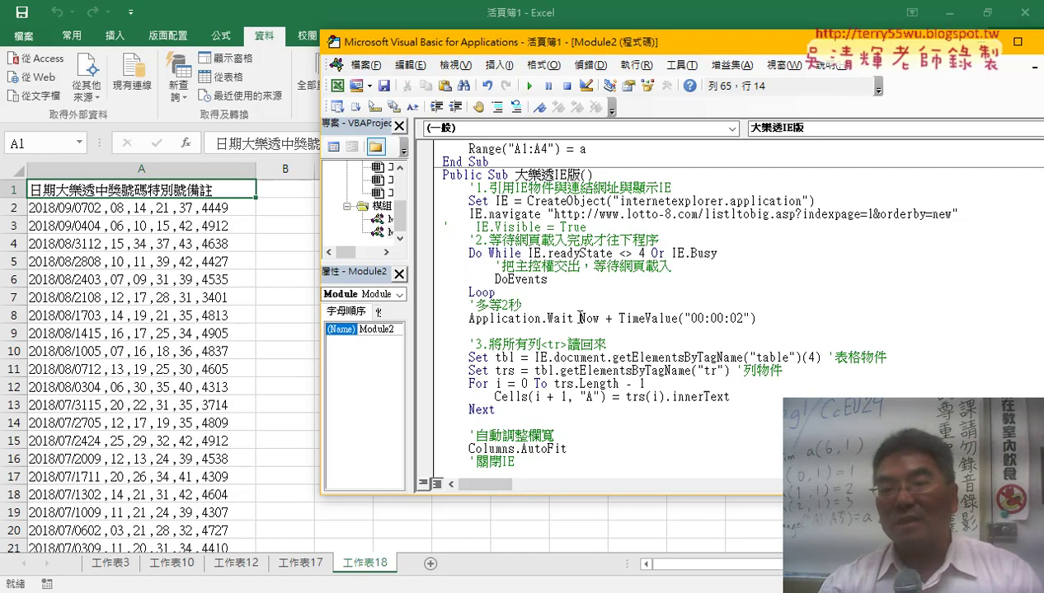
{"action": "left_click_drag", "start_coordinate": [580, 318], "coordinate": [674, 318]}
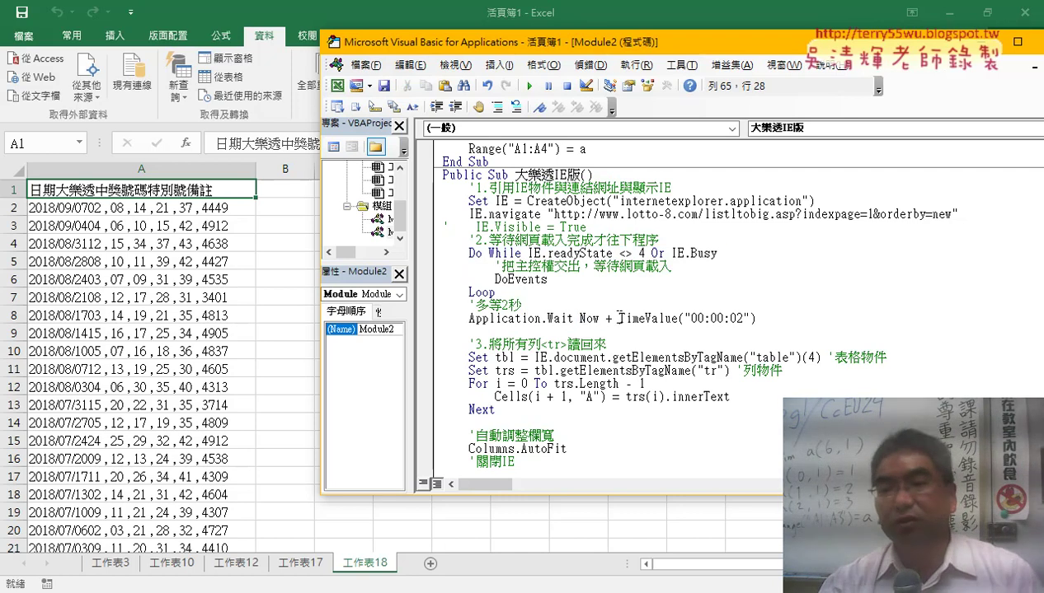
{"action": "mouse_move", "coordinate": [756, 318]}
{"action": "left_mouse_down"}
{"action": "mouse_move", "coordinate": [550, 318]}
{"action": "mouse_move", "coordinate": [582, 320]}
{"action": "left_mouse_up"}
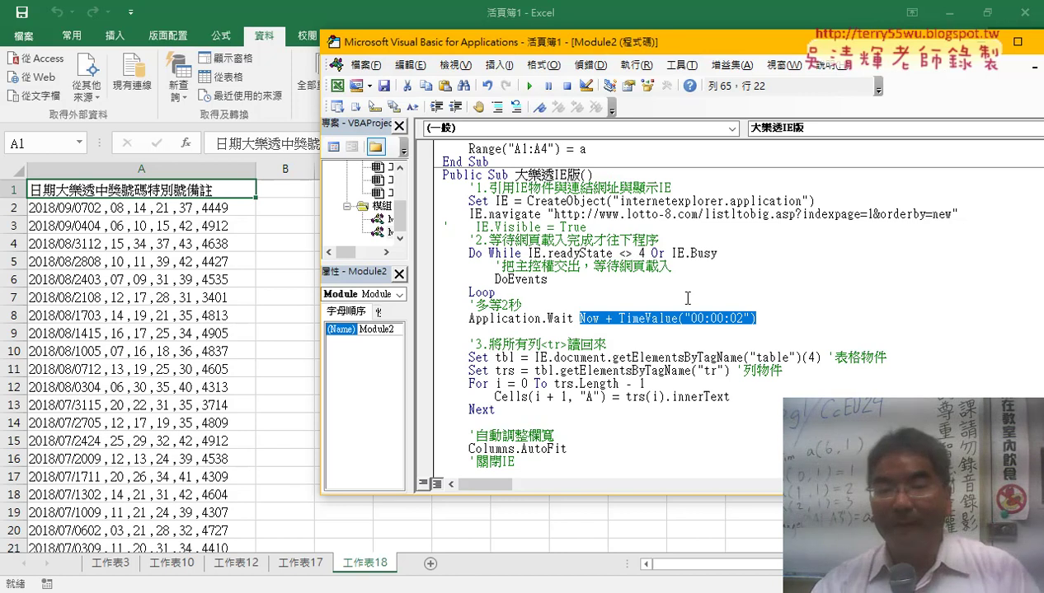
- Highlight IE, ("table")(4), and the Elements and TagName parts of getElementsByTagName in the Set tbl line
{"action": "scroll", "coordinate": [646, 320], "scroll_direction": "down", "scroll_amount": 1}
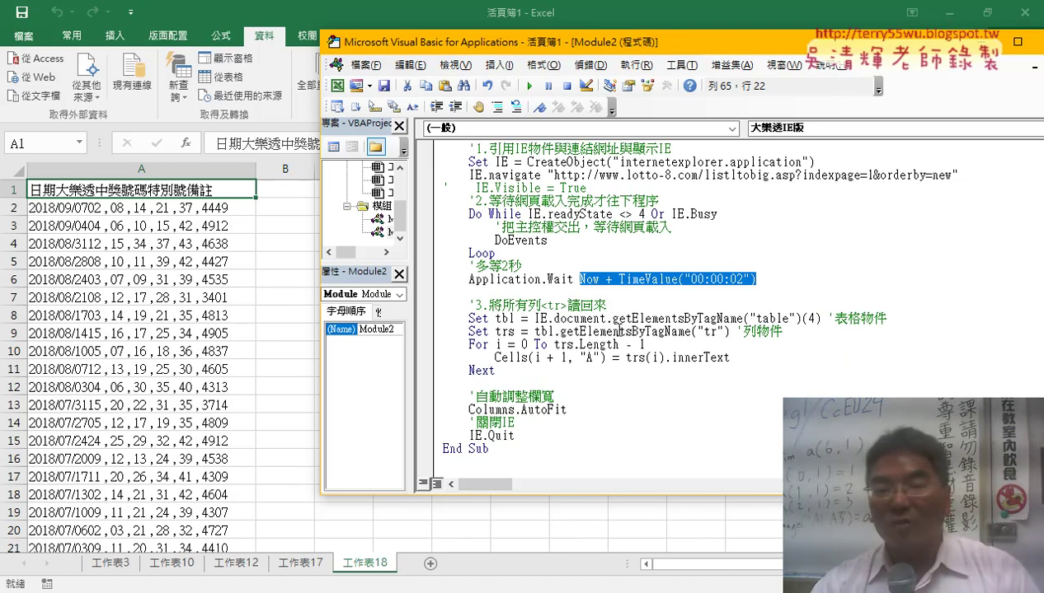
{"action": "double_click", "coordinate": [541, 318]}
{"action": "left_click", "coordinate": [585, 318]}
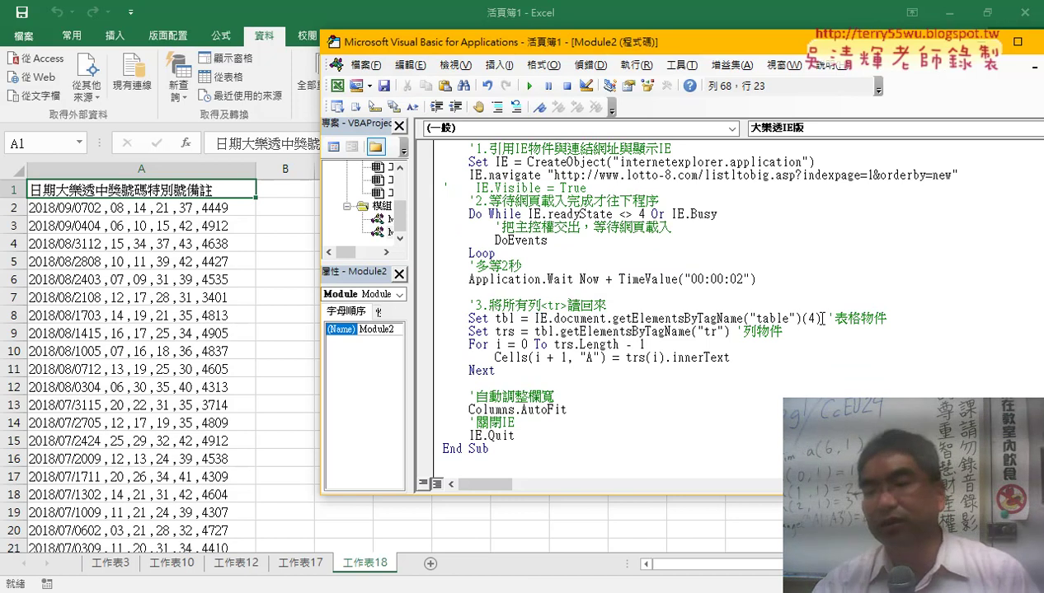
{"action": "left_click_drag", "start_coordinate": [821, 318], "coordinate": [744, 319]}
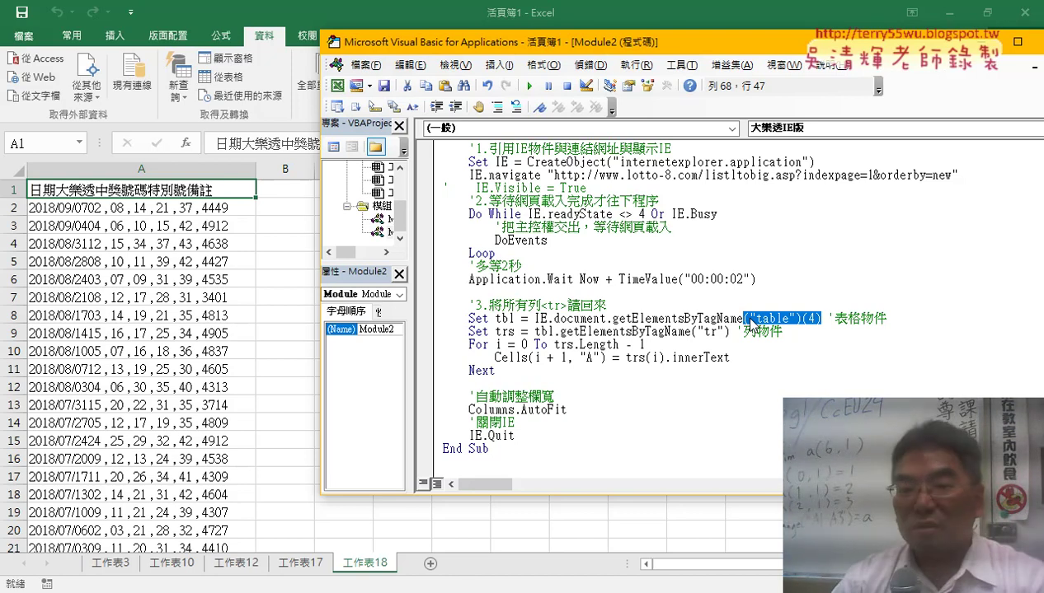
{"action": "left_click", "coordinate": [696, 318]}
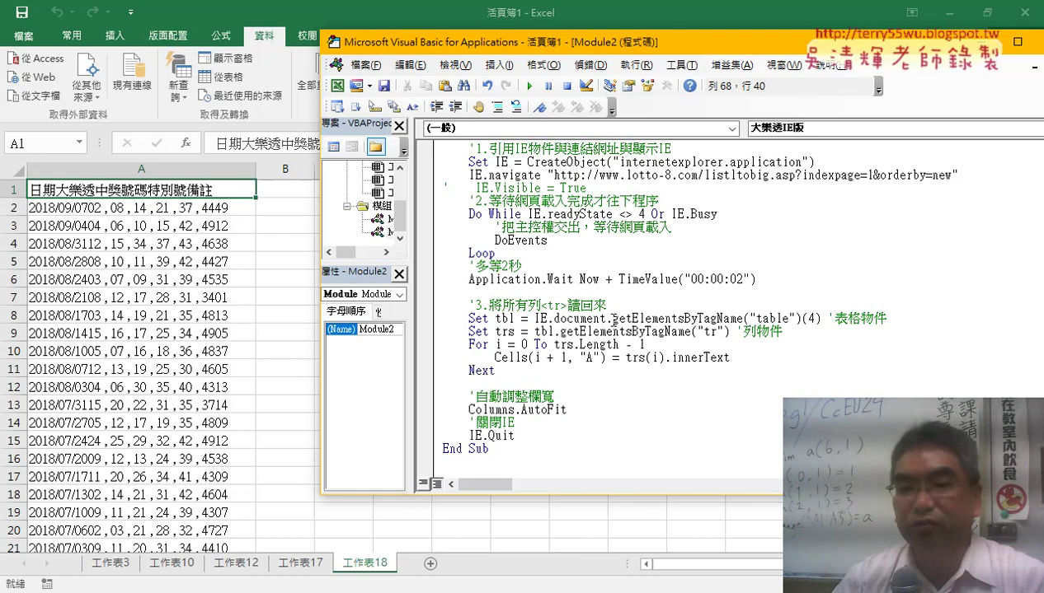
{"action": "left_click_drag", "start_coordinate": [613, 320], "coordinate": [711, 320]}
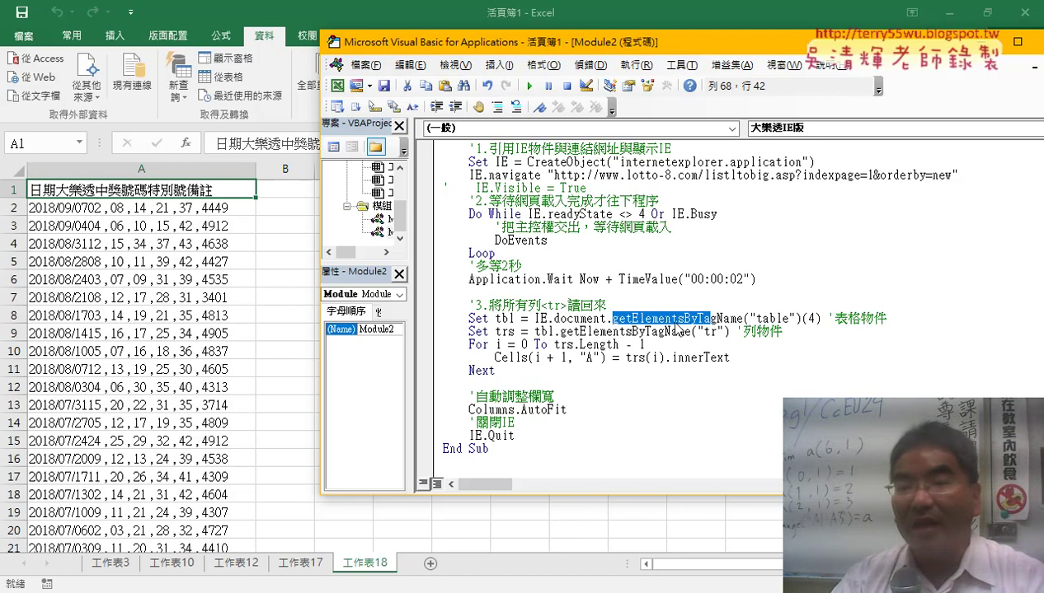
{"action": "left_click_drag", "start_coordinate": [632, 319], "coordinate": [685, 319]}
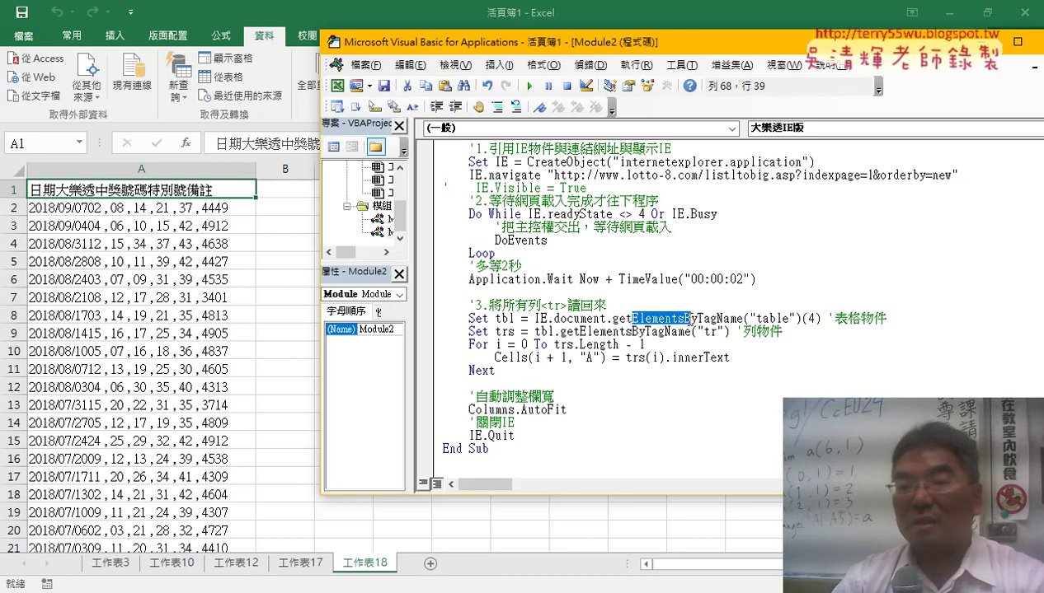
{"action": "left_click_drag", "start_coordinate": [743, 318], "coordinate": [699, 318]}
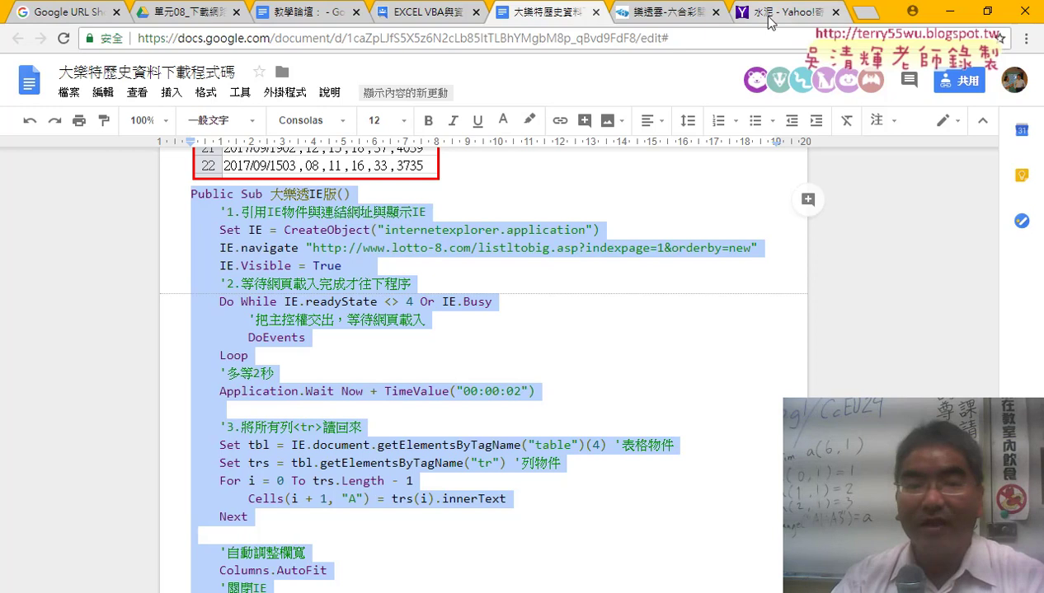
- Inspect the 日期 header cell of the lotto-8 results table in Chrome DevTools
{"action": "left_click", "coordinate": [660, 12]}
{"action": "right_click", "coordinate": [163, 316]}
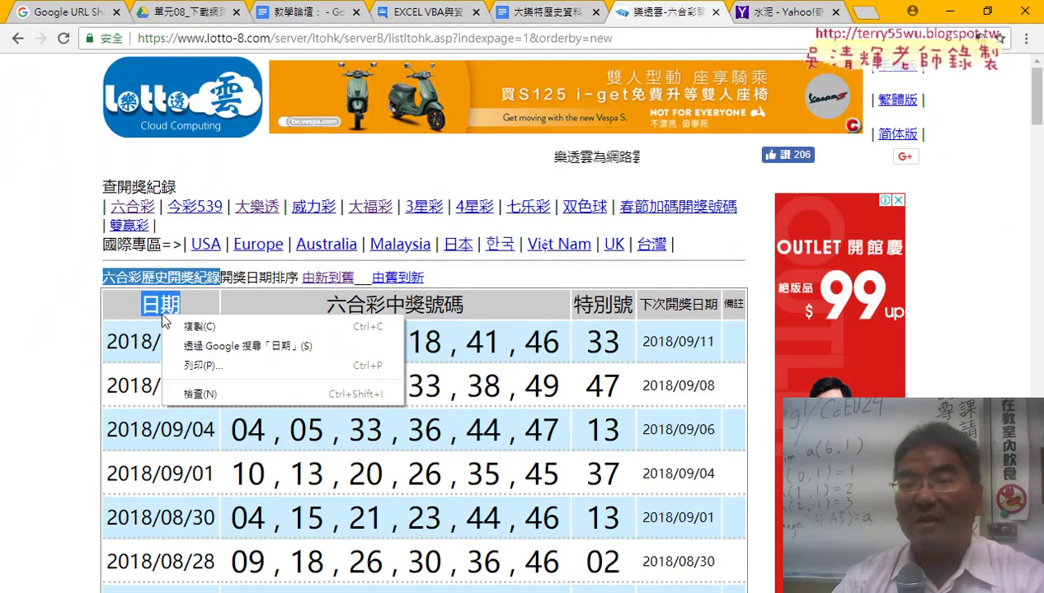
{"action": "left_click", "coordinate": [198, 395]}
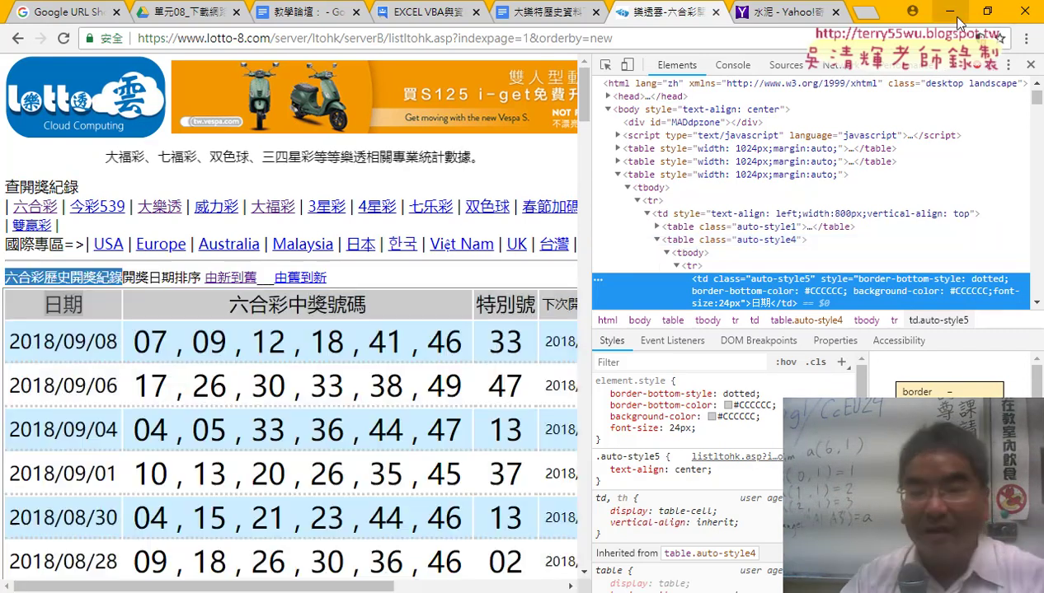
- Back in the VBA editor, highlight getElementsByTagName, the "table" tag and its index 4
{"action": "left_click", "coordinate": [957, 18]}
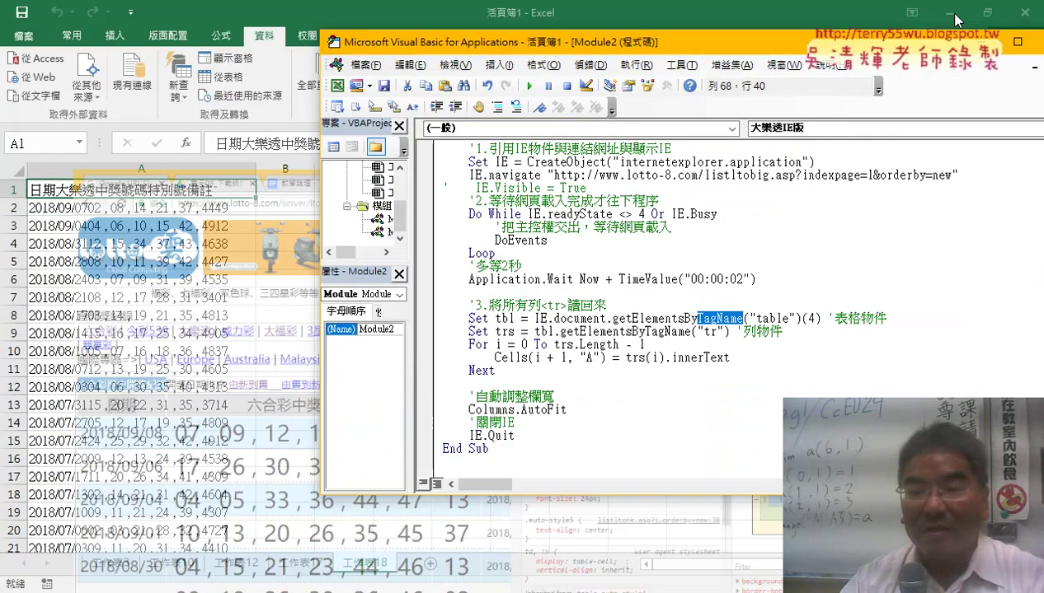
{"action": "left_click", "coordinate": [614, 320]}
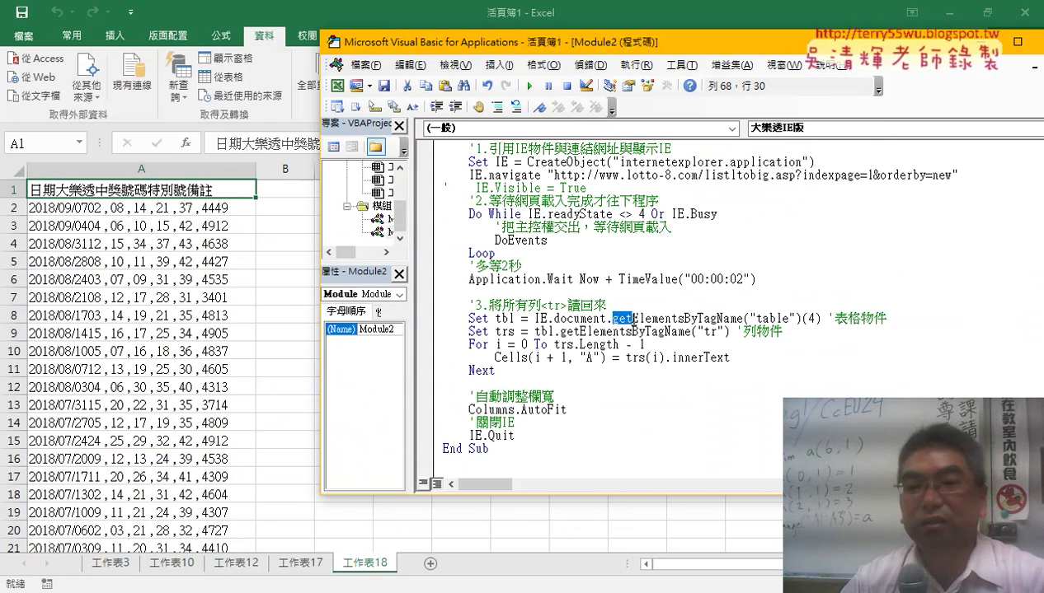
{"action": "left_click_drag", "start_coordinate": [633, 320], "coordinate": [743, 316]}
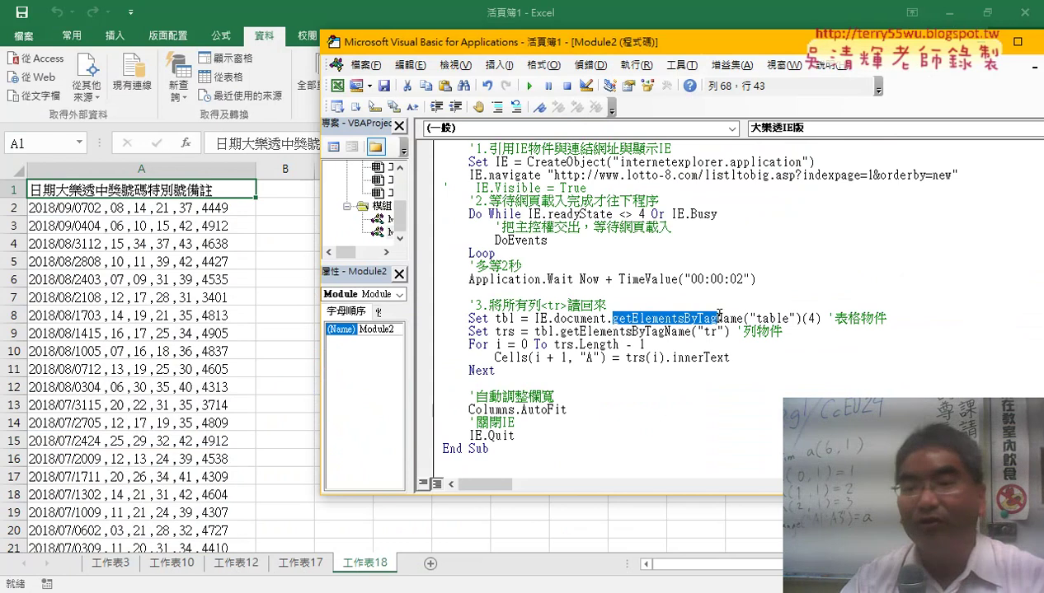
{"action": "double_click", "coordinate": [760, 319]}
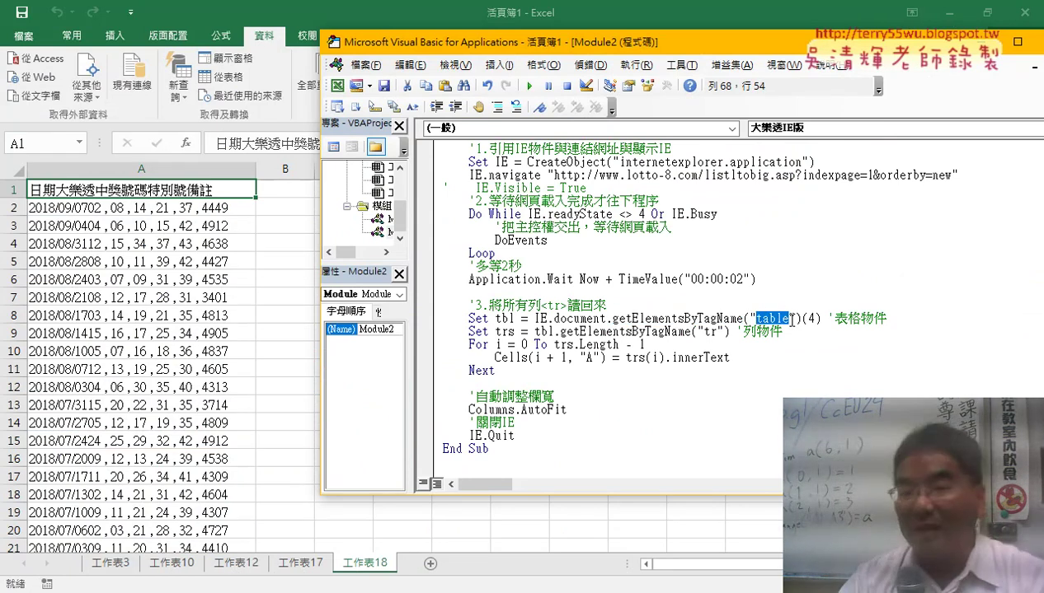
{"action": "double_click", "coordinate": [811, 318]}
{"action": "type", "text": "4"}
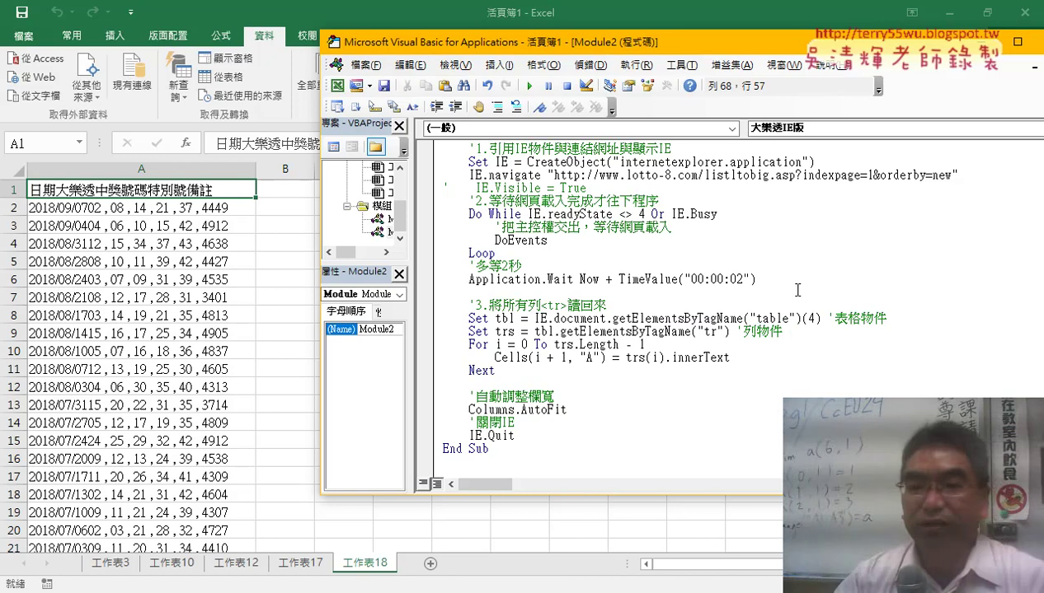
- Highlight the "tr" tag, the trs variable and the innerText property in the row code
{"action": "left_click", "coordinate": [743, 333]}
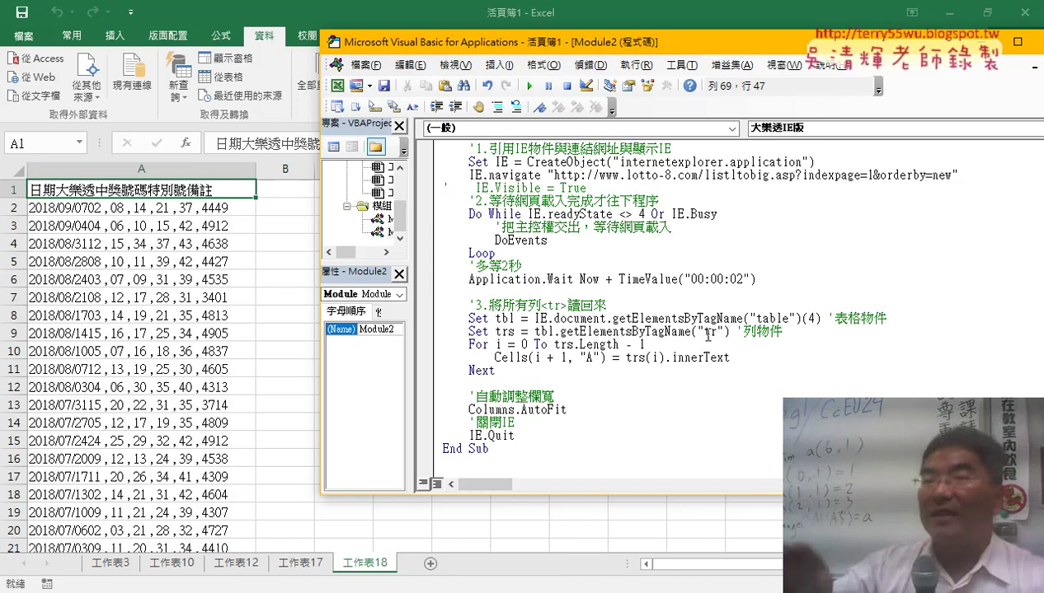
{"action": "left_click_drag", "start_coordinate": [703, 332], "coordinate": [719, 331]}
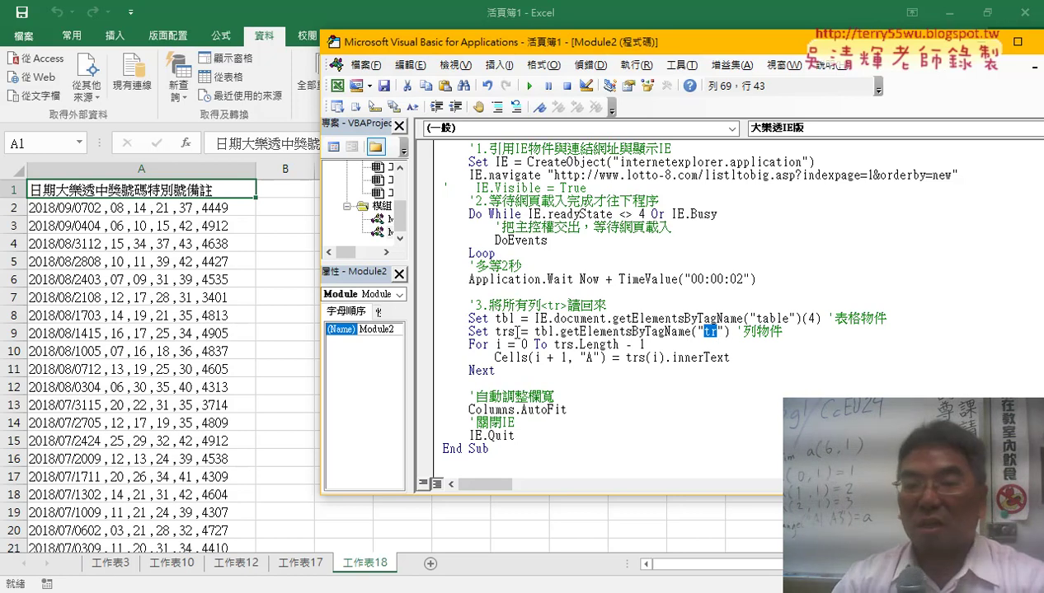
{"action": "left_click", "coordinate": [510, 332]}
{"action": "left_click_drag", "start_coordinate": [500, 331], "coordinate": [493, 331]}
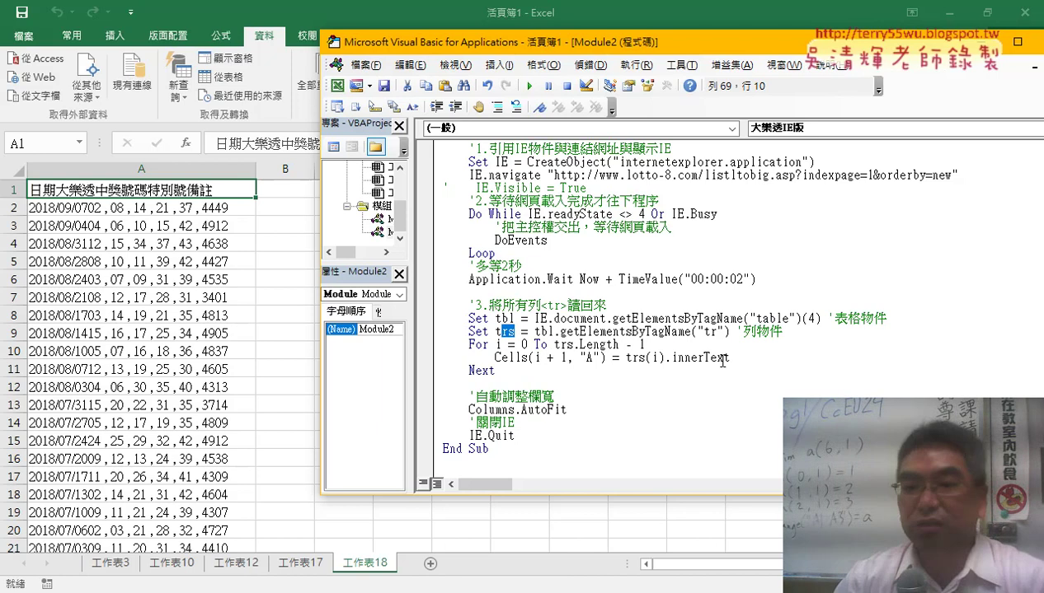
{"action": "left_click_drag", "start_coordinate": [730, 358], "coordinate": [685, 360]}
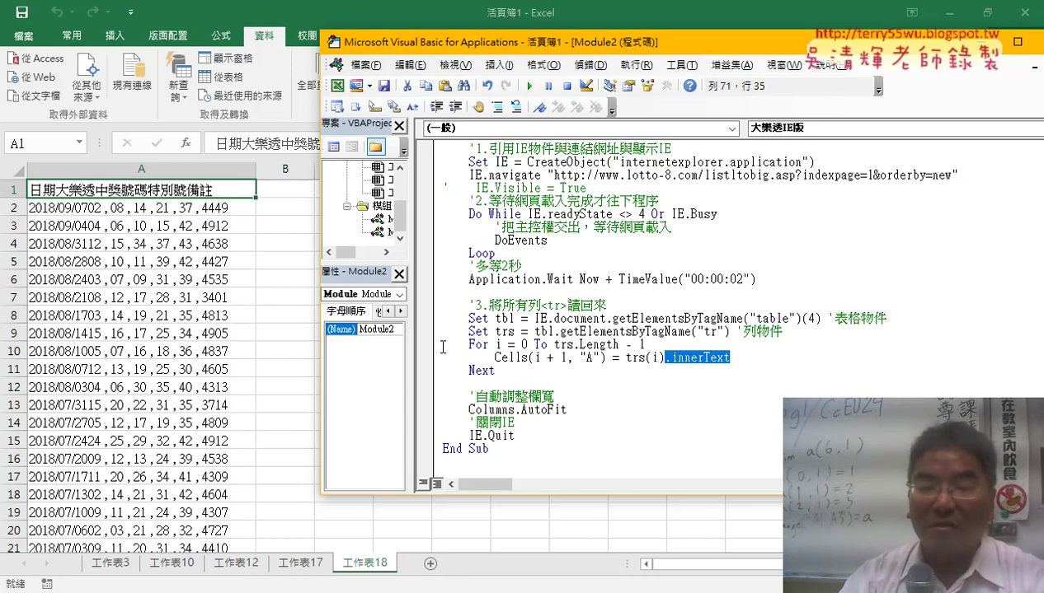
- Add sheet 工作表19 and run the 大樂透IE版 macro from the VBA editor
{"action": "left_click", "coordinate": [428, 569]}
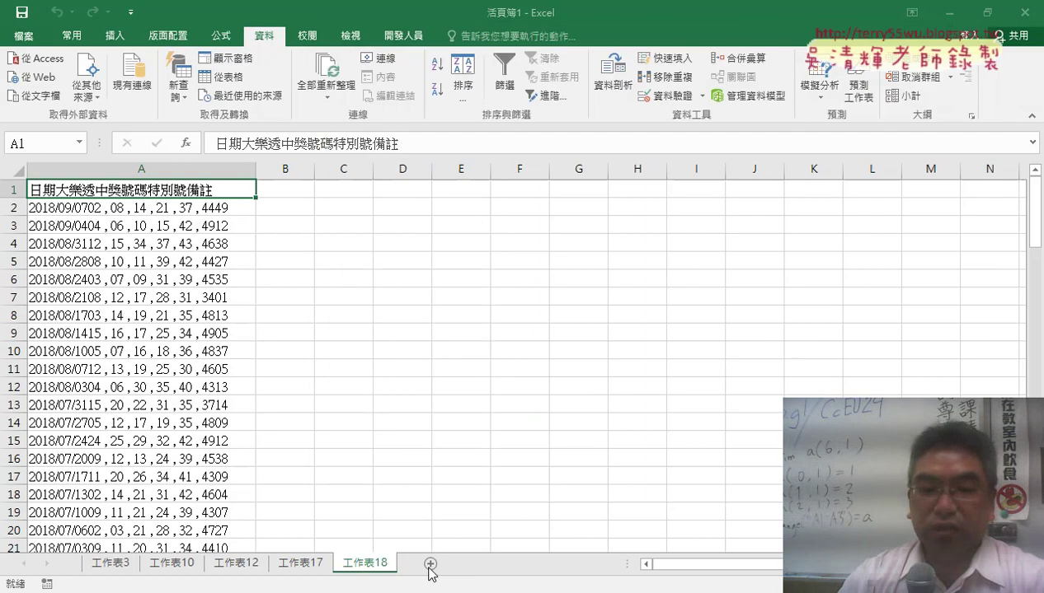
{"action": "mouse_move", "coordinate": [472, 505]}
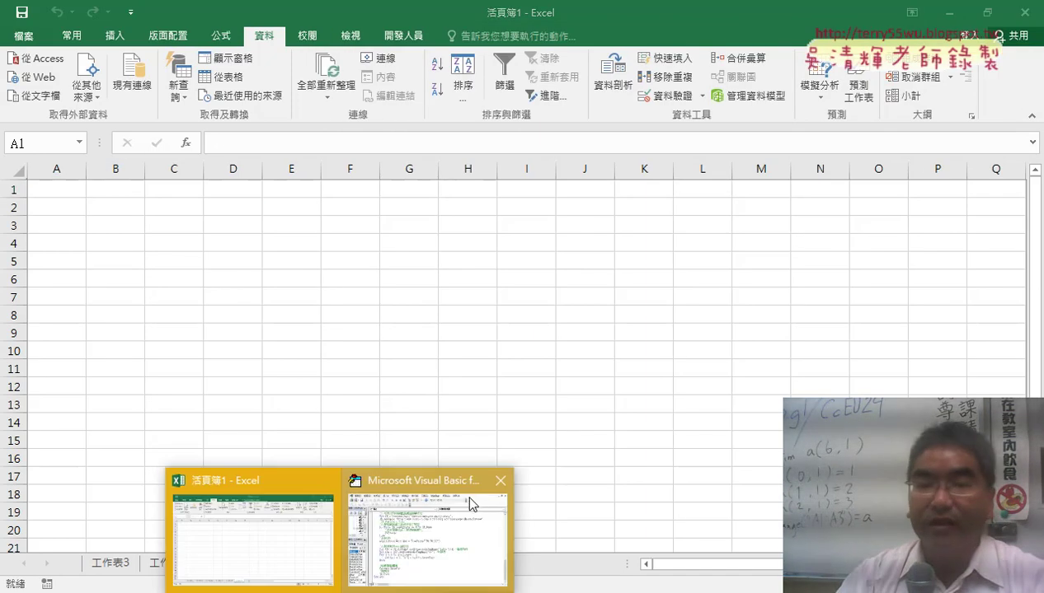
{"action": "left_click", "coordinate": [443, 530]}
{"action": "scroll", "coordinate": [568, 339], "scroll_direction": "up", "scroll_amount": 1}
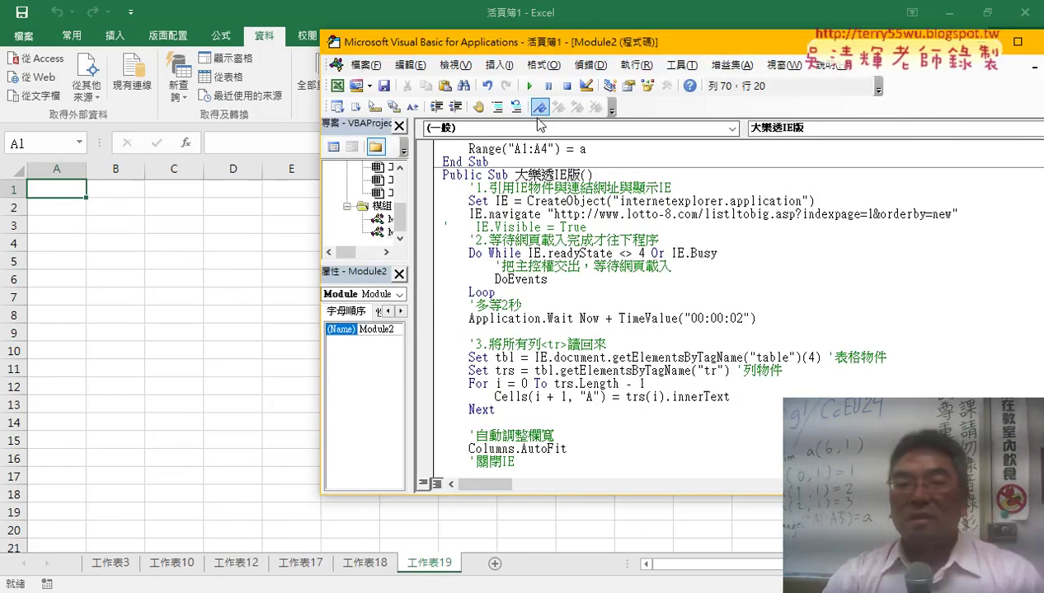
{"action": "left_click", "coordinate": [529, 85]}
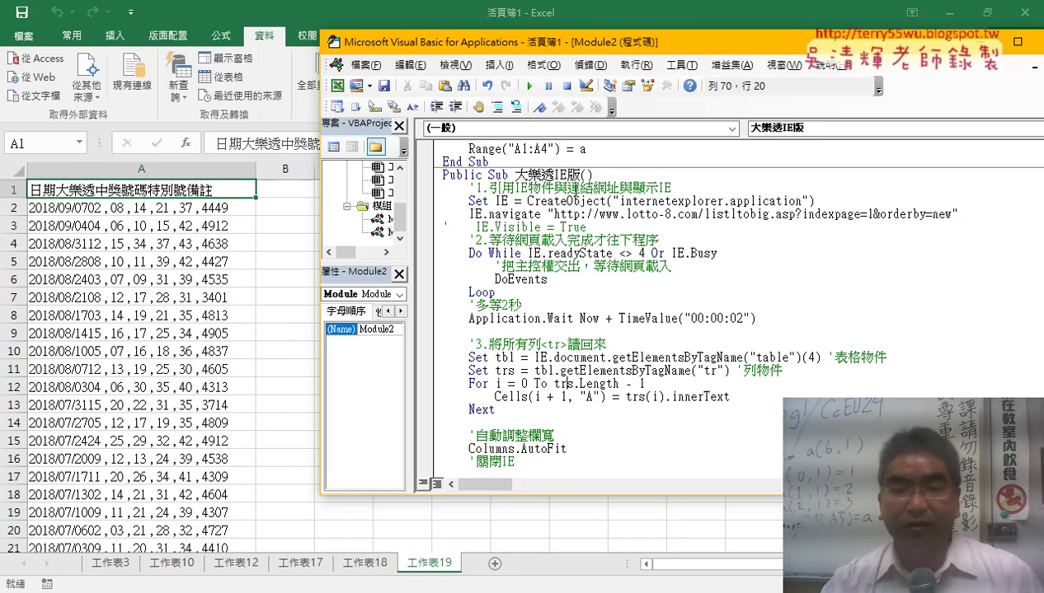
{"action": "left_click_drag", "start_coordinate": [514, 175], "coordinate": [567, 175]}
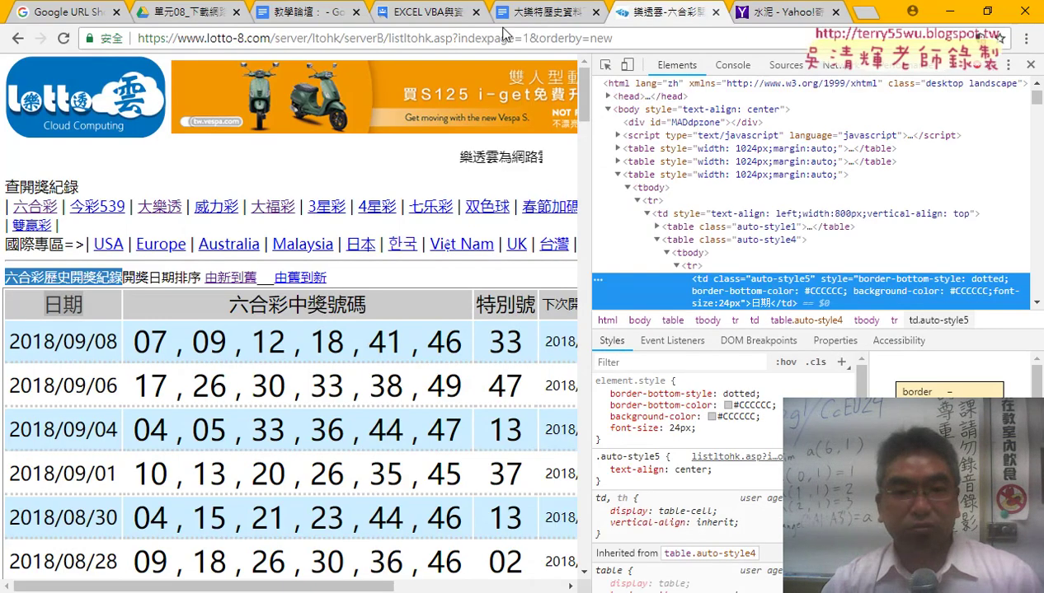
- Scroll the Google Doc to Public Sub 大樂透IE版_抓TD and select its td-reading For…Next loop
{"action": "left_click", "coordinate": [528, 12]}
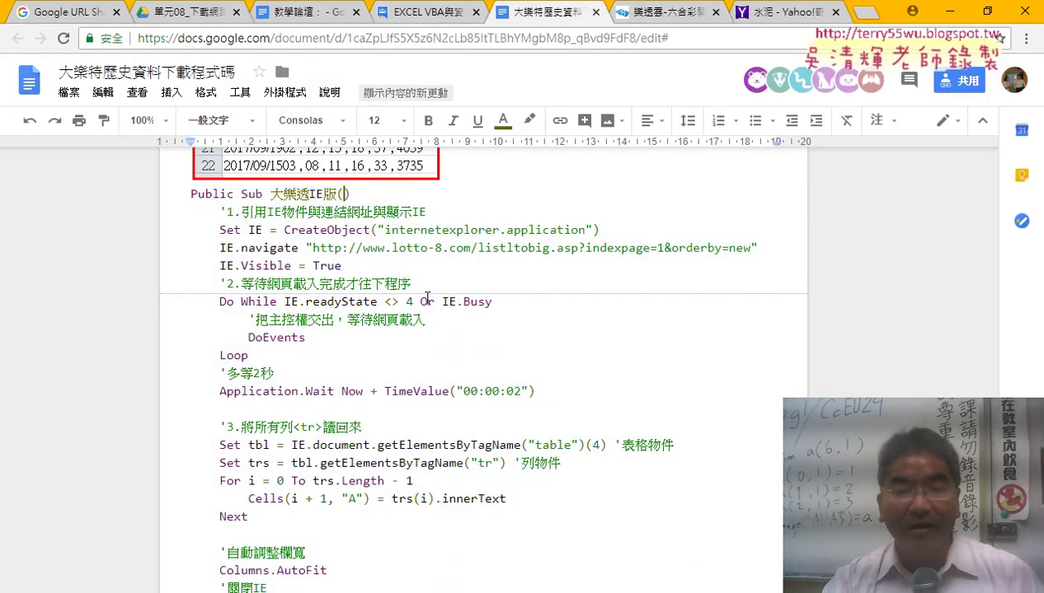
{"action": "scroll", "coordinate": [427, 297], "scroll_direction": "down", "scroll_amount": 3}
{"action": "scroll", "coordinate": [427, 301], "scroll_direction": "down", "scroll_amount": 1}
{"action": "scroll", "coordinate": [429, 309], "scroll_direction": "down", "scroll_amount": 4}
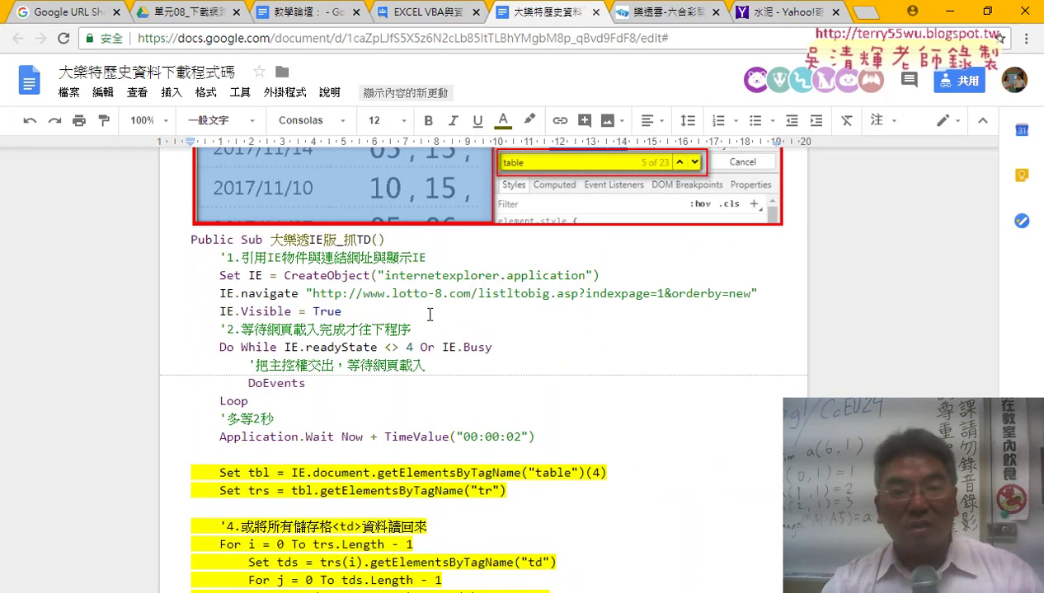
{"action": "scroll", "coordinate": [428, 314], "scroll_direction": "down", "scroll_amount": 1}
{"action": "left_click_drag", "start_coordinate": [343, 185], "coordinate": [371, 186]}
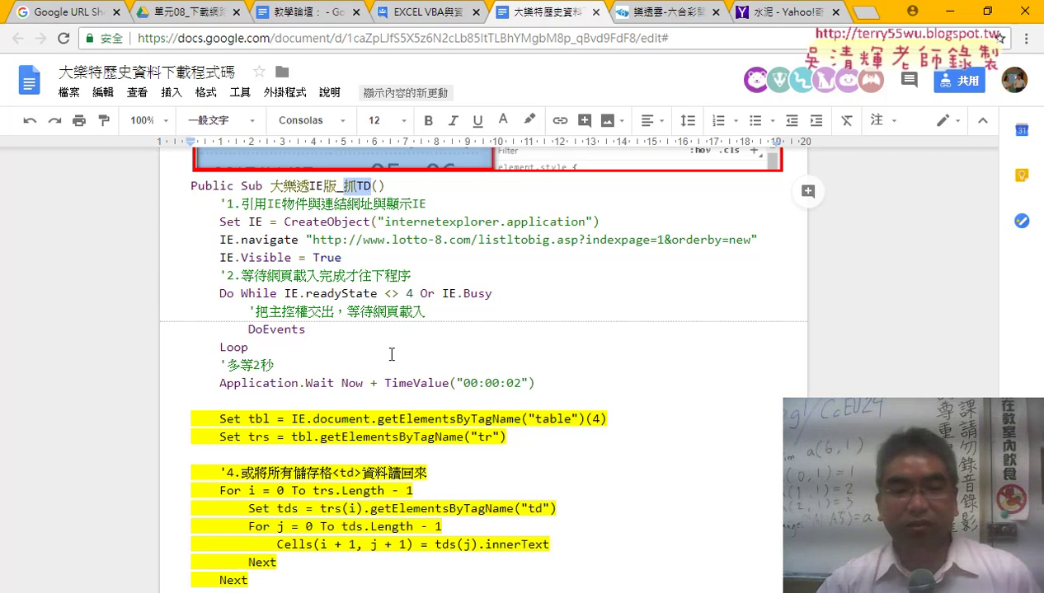
{"action": "scroll", "coordinate": [391, 354], "scroll_direction": "down", "scroll_amount": 1}
{"action": "left_click_drag", "start_coordinate": [264, 496], "coordinate": [190, 390]}
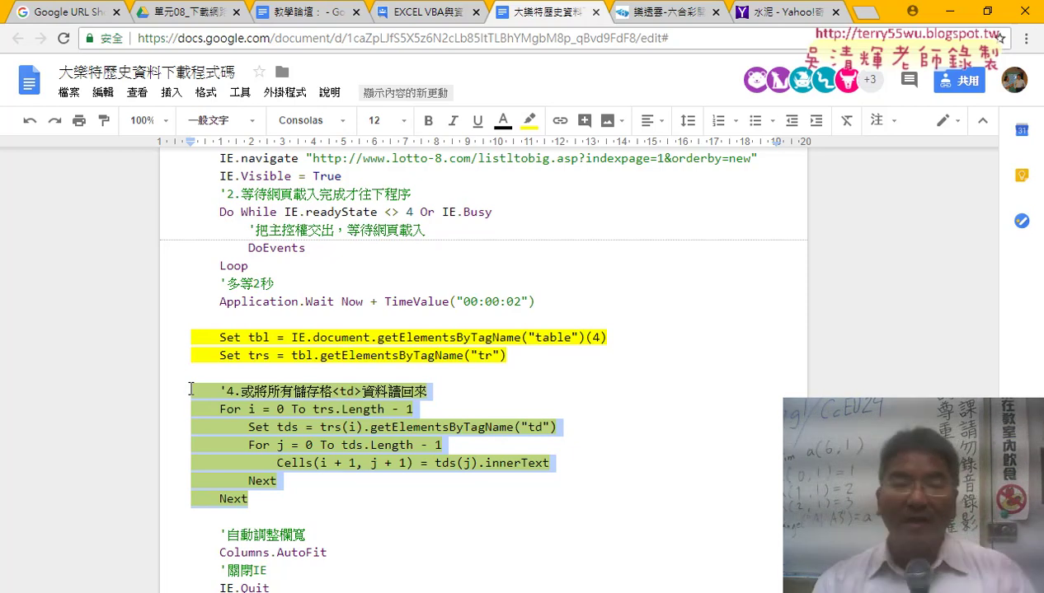
{"action": "left_click", "coordinate": [384, 395]}
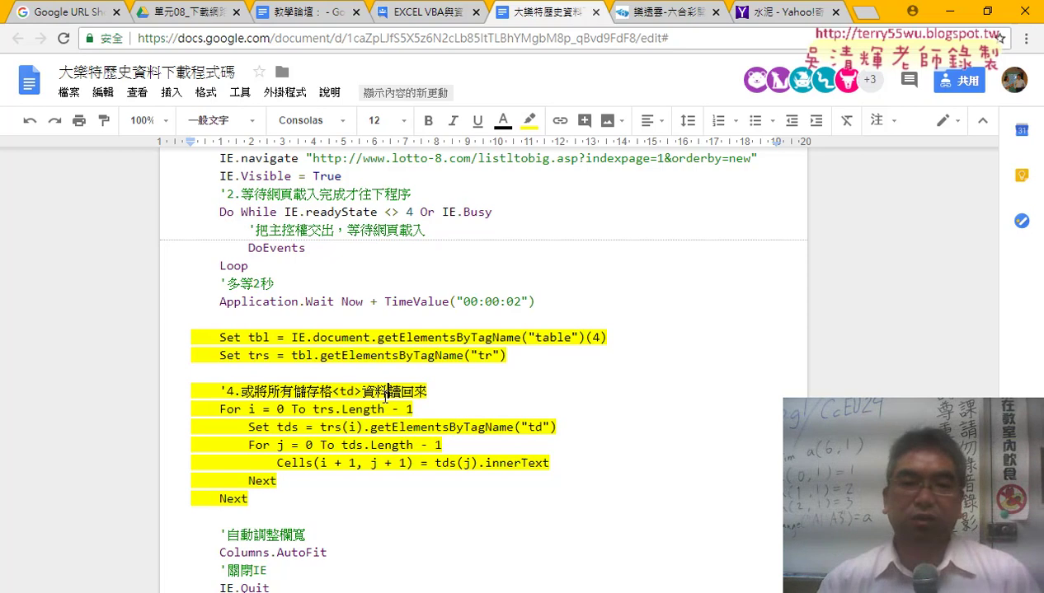